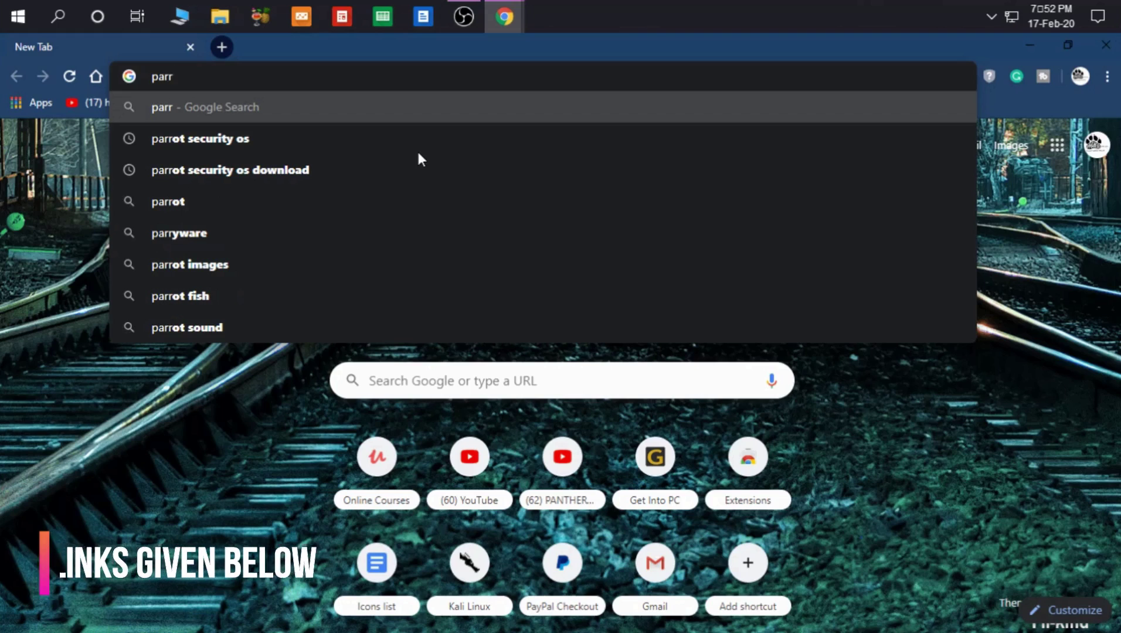
Step: Search Google for 'parrot security os download'
type("ot s")
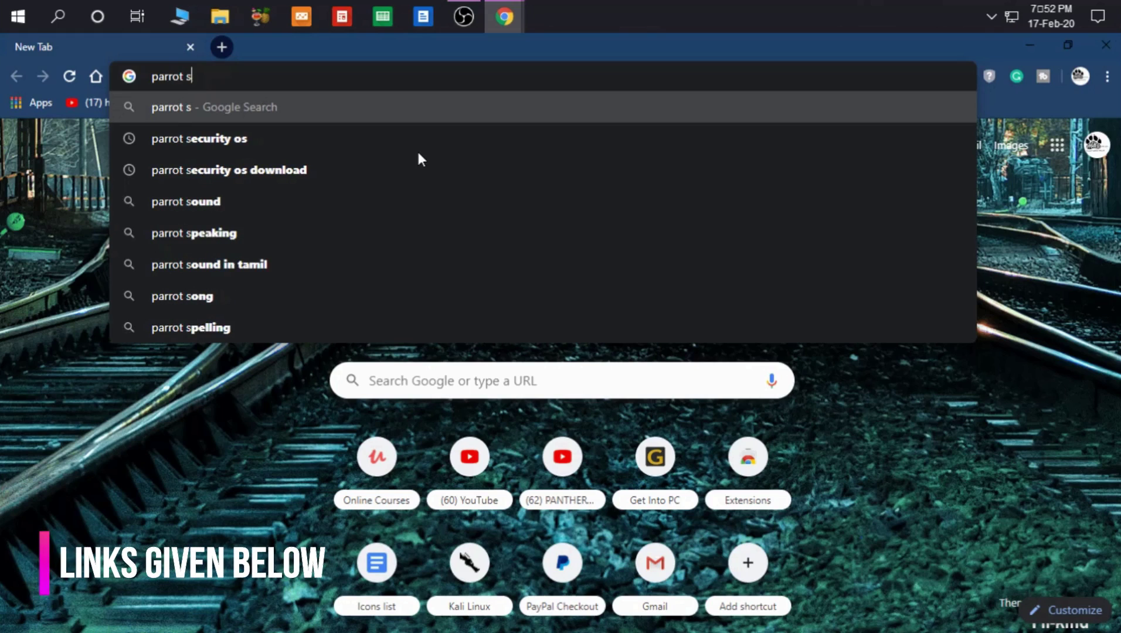
key("Down")
key("Down")
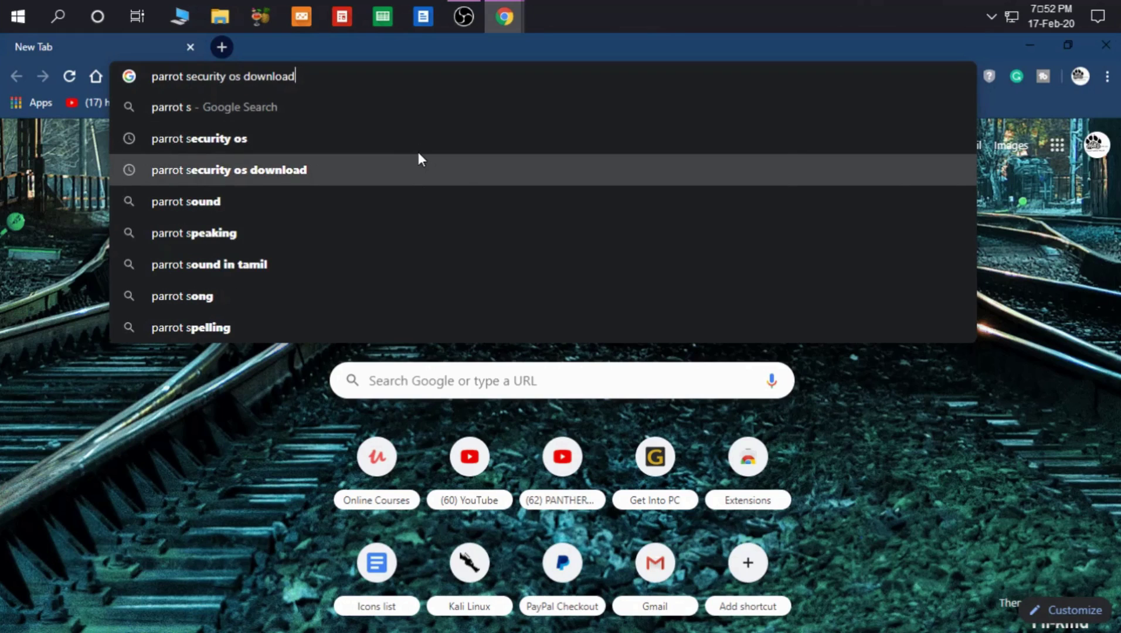
key("Return")
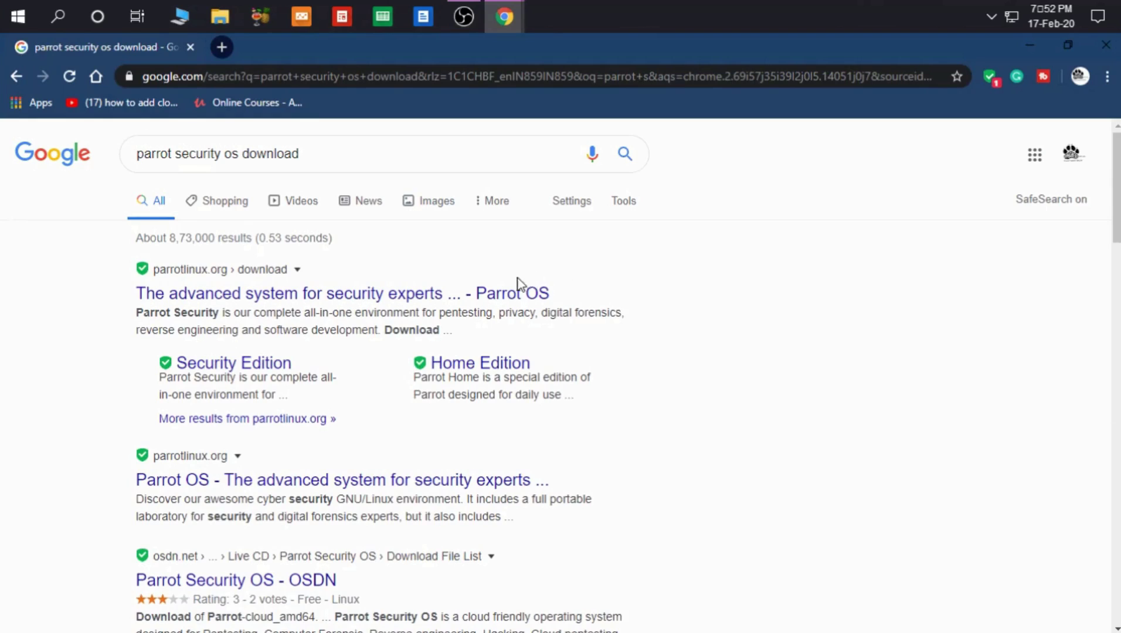
Step: Open the parrotlinux.org download page and go to the Parrot Security edition downloads
scroll(516, 284, "down", 1)
scroll(508, 290, "up", 1)
scroll(508, 290, "down", 1)
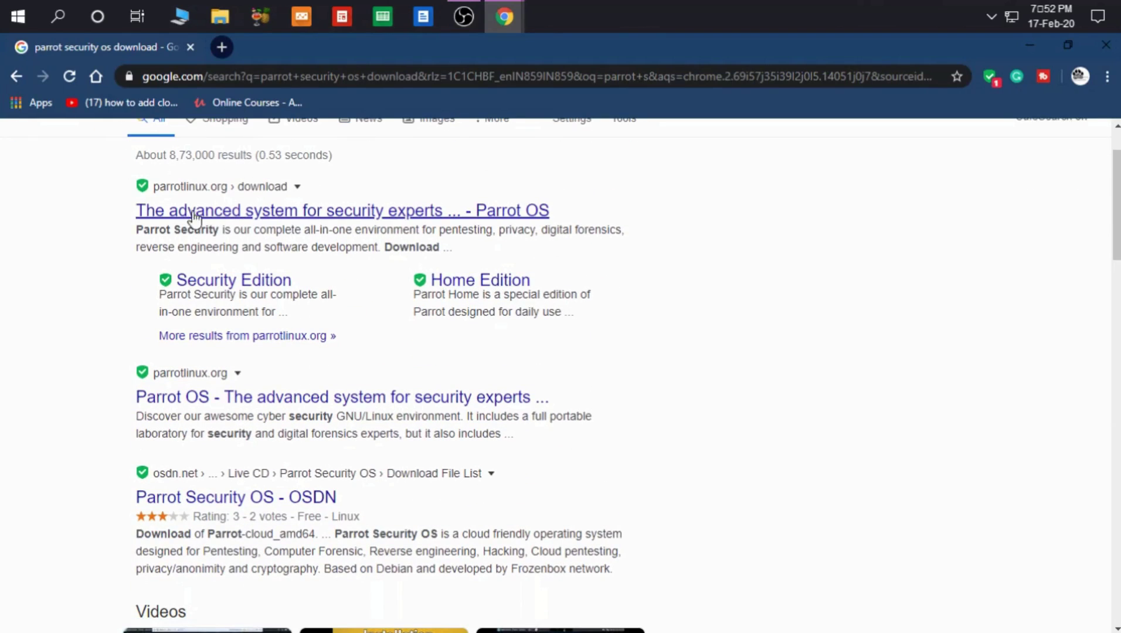
left_click(362, 222)
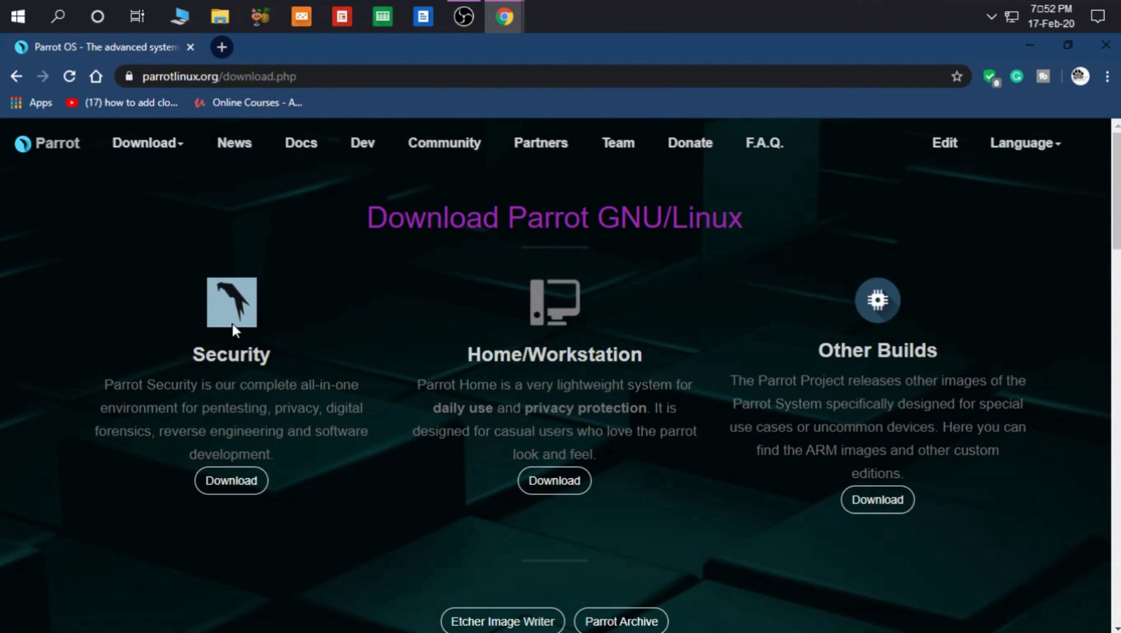
left_click(244, 488)
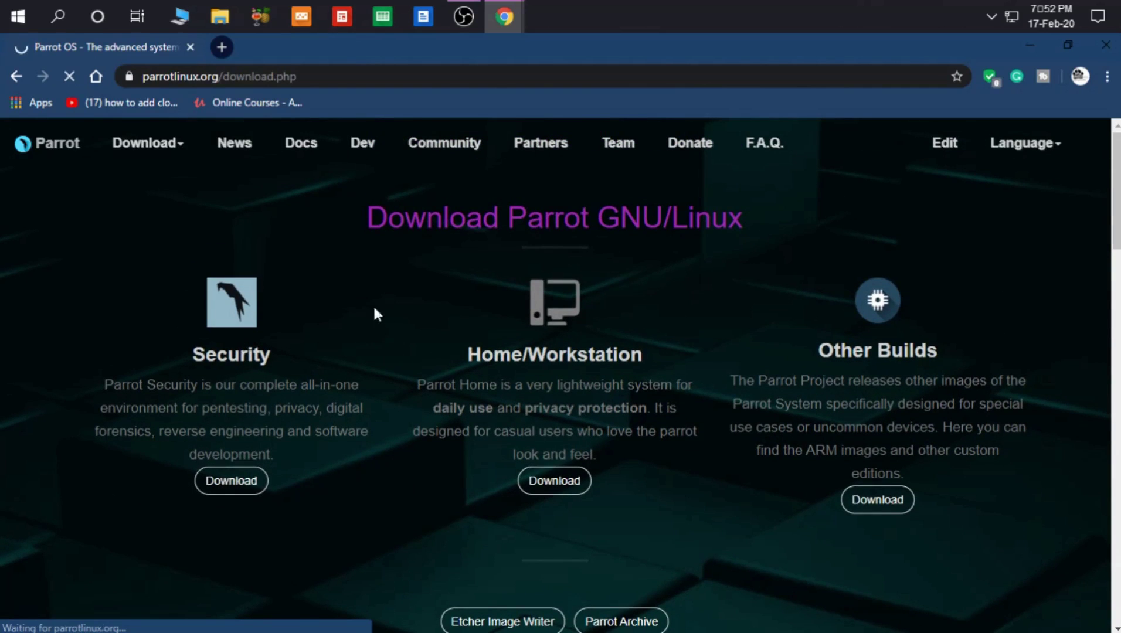
Step: Start downloading the 4GB Parrot Security ISO
scroll(365, 354, "down", 10)
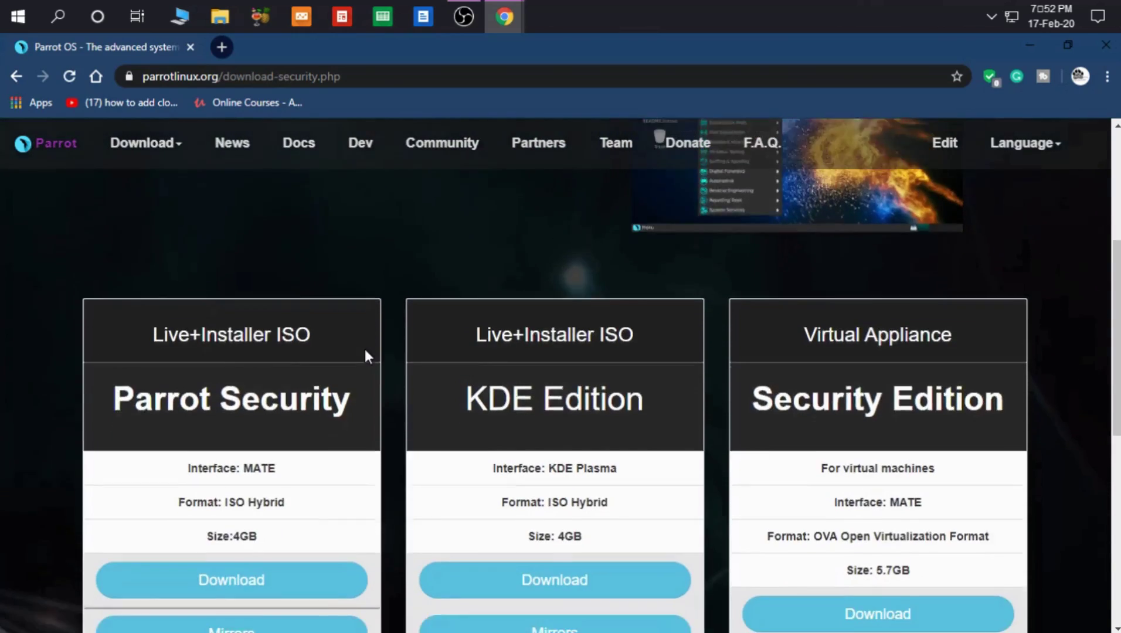
scroll(366, 355, "up", 3)
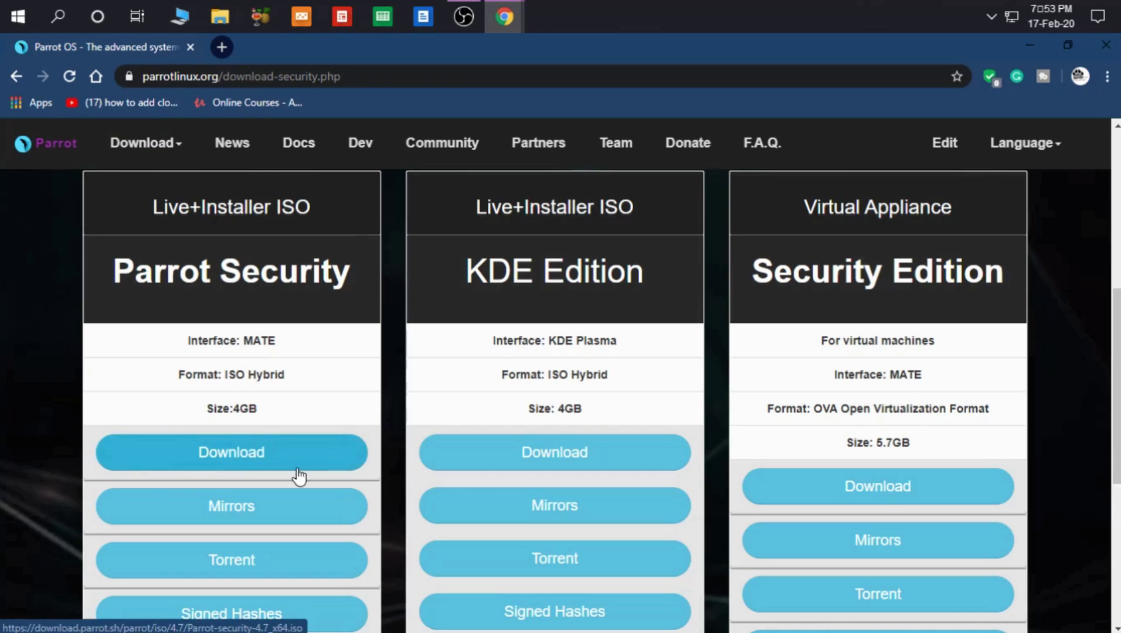
left_click(249, 464)
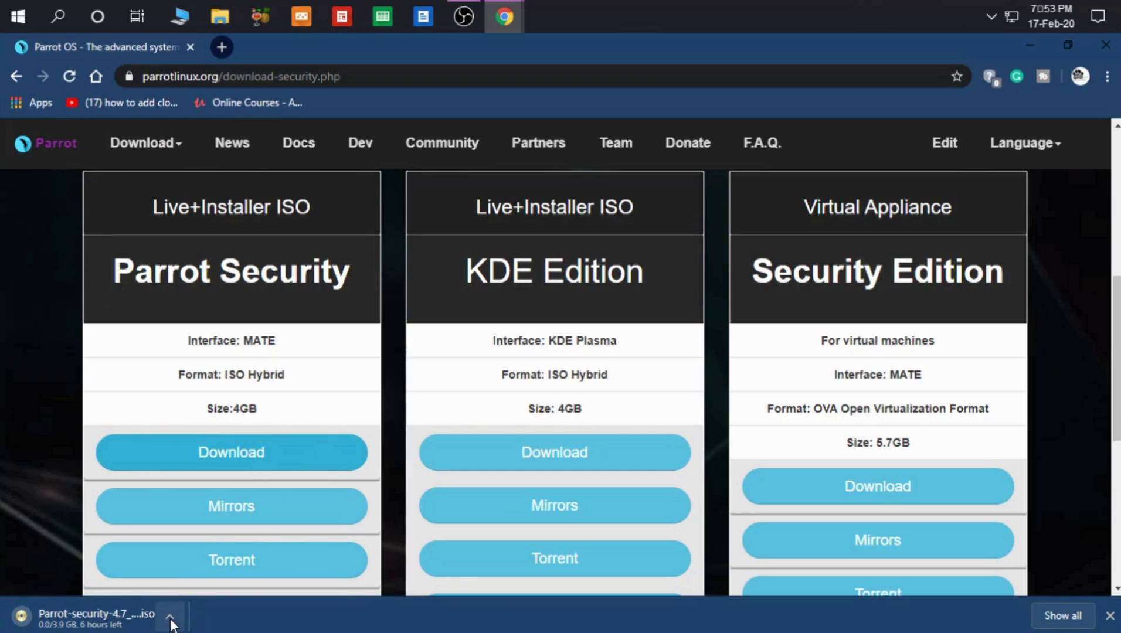
Step: Cancel the ISO download, close the downloads bar, and open a new browser tab
left_click(170, 617)
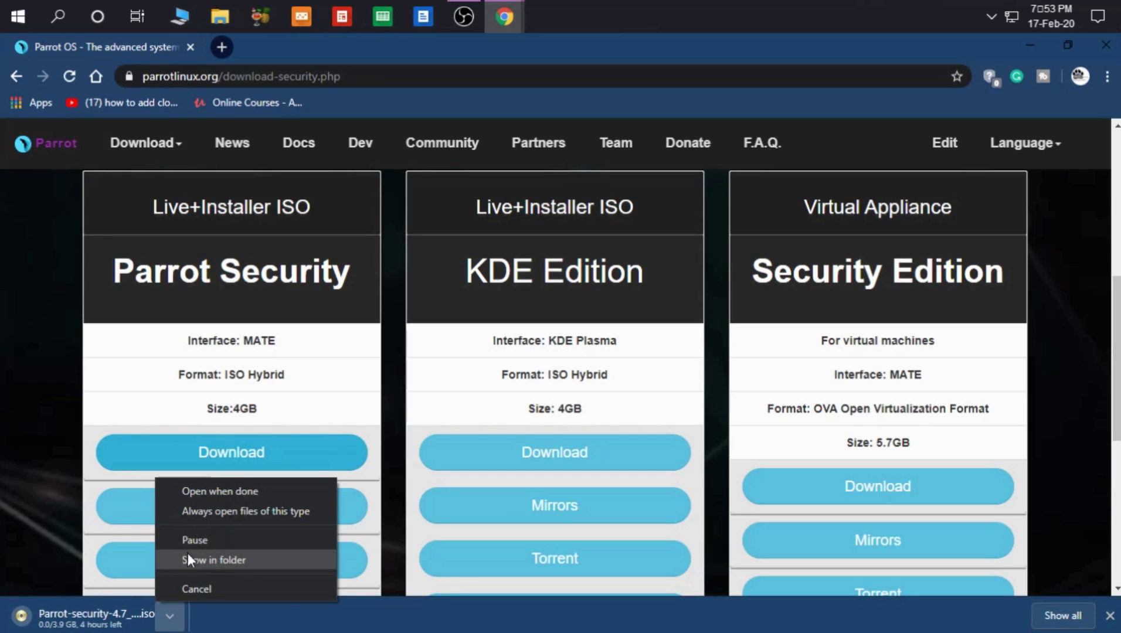
left_click(189, 586)
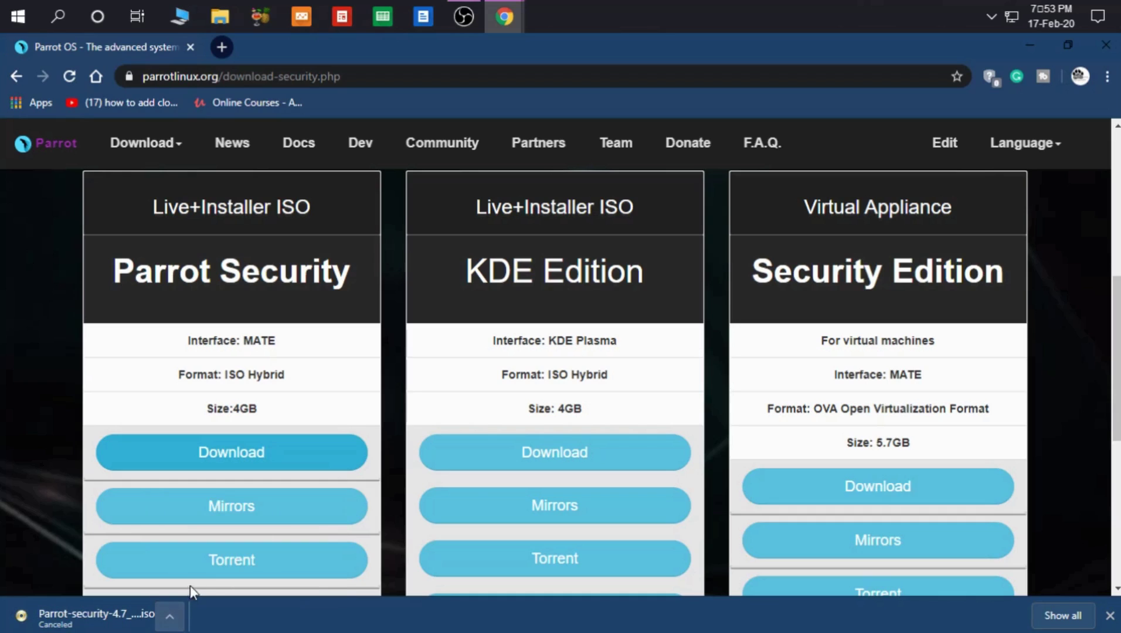
left_click(1111, 615)
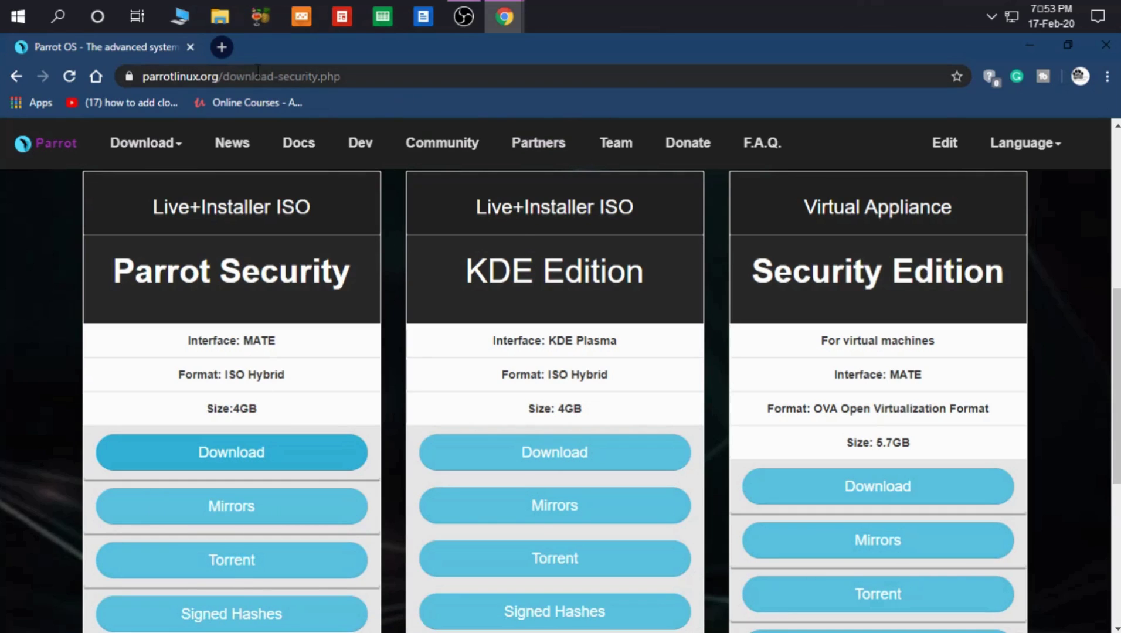
left_click(226, 52)
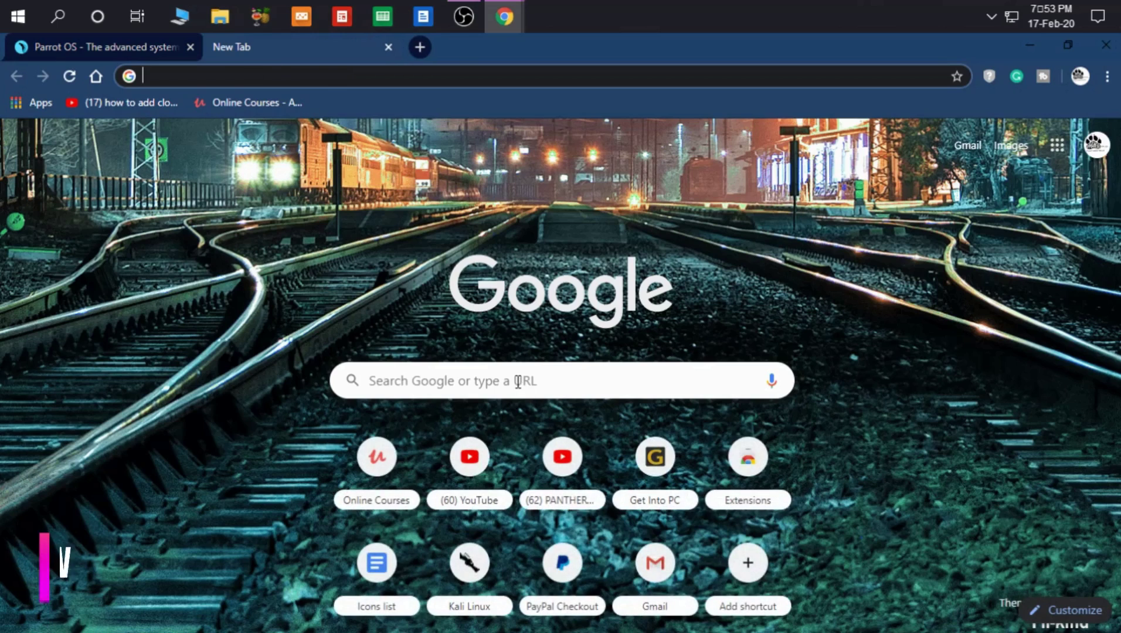
Step: Search Google for 'virtualbox download' and open the 'Downloads – Oracle VM VirtualBox' result
type("v")
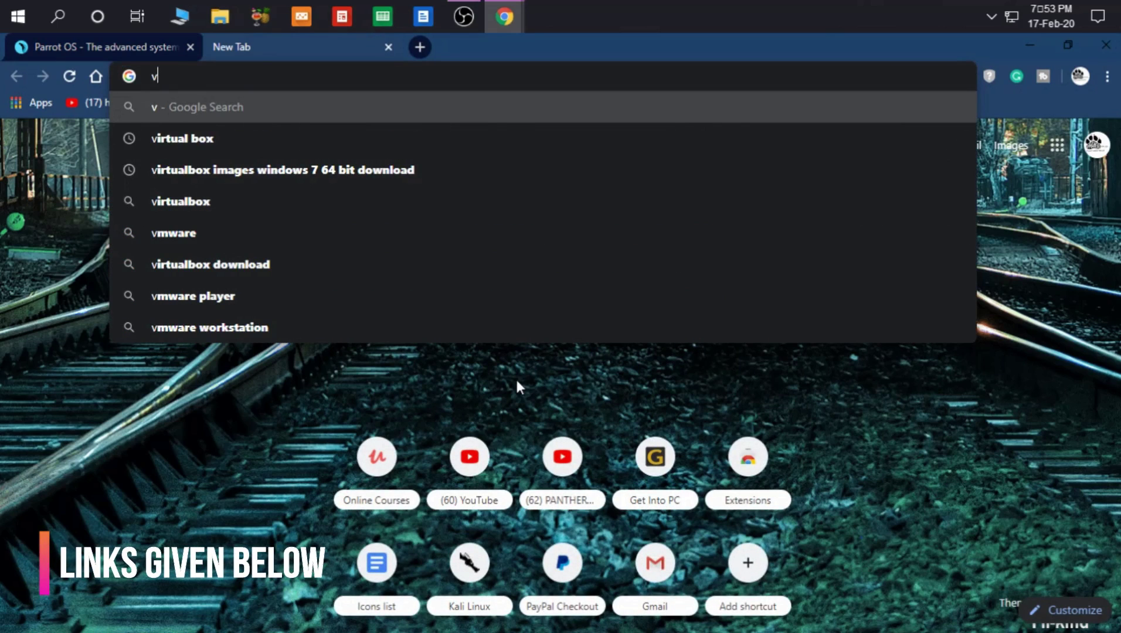
key("Down")
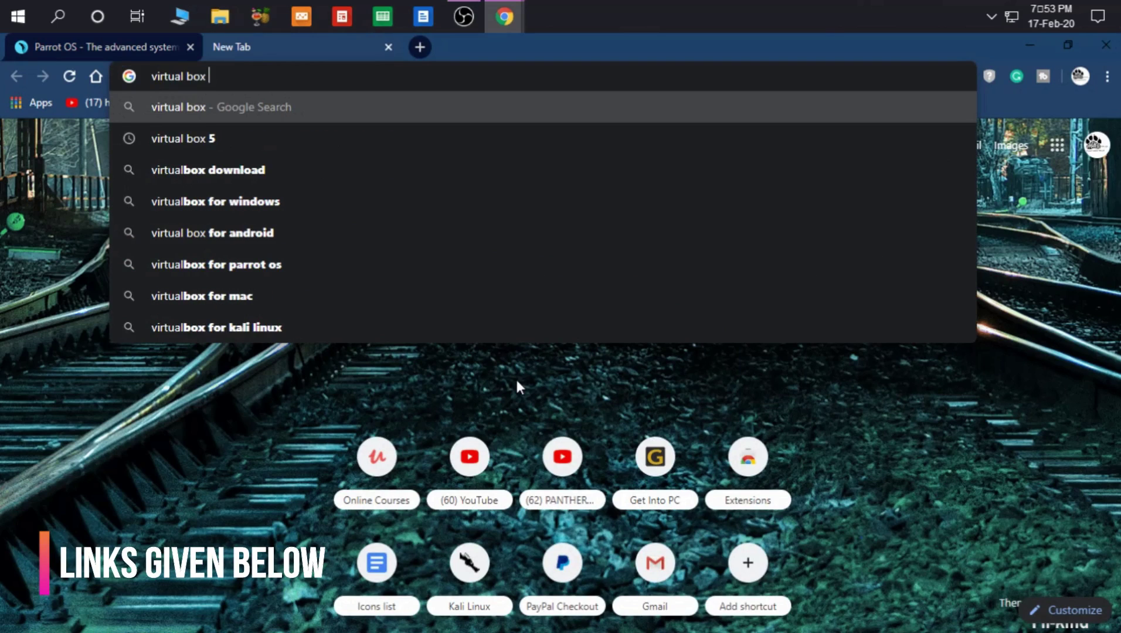
key("Down")
key("Down")
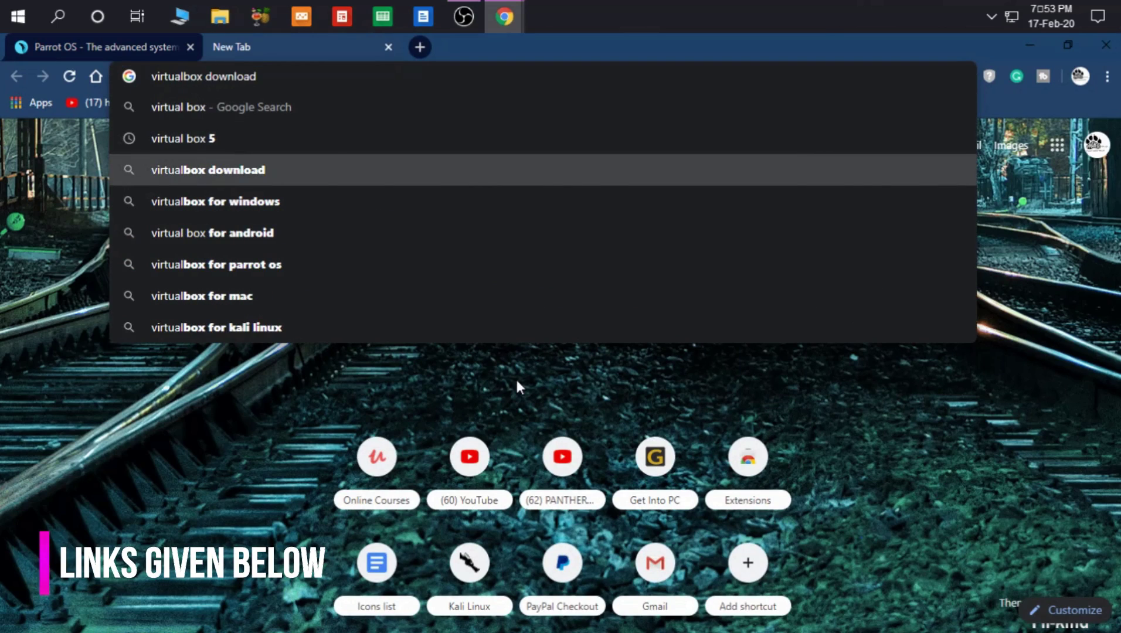
key("Return")
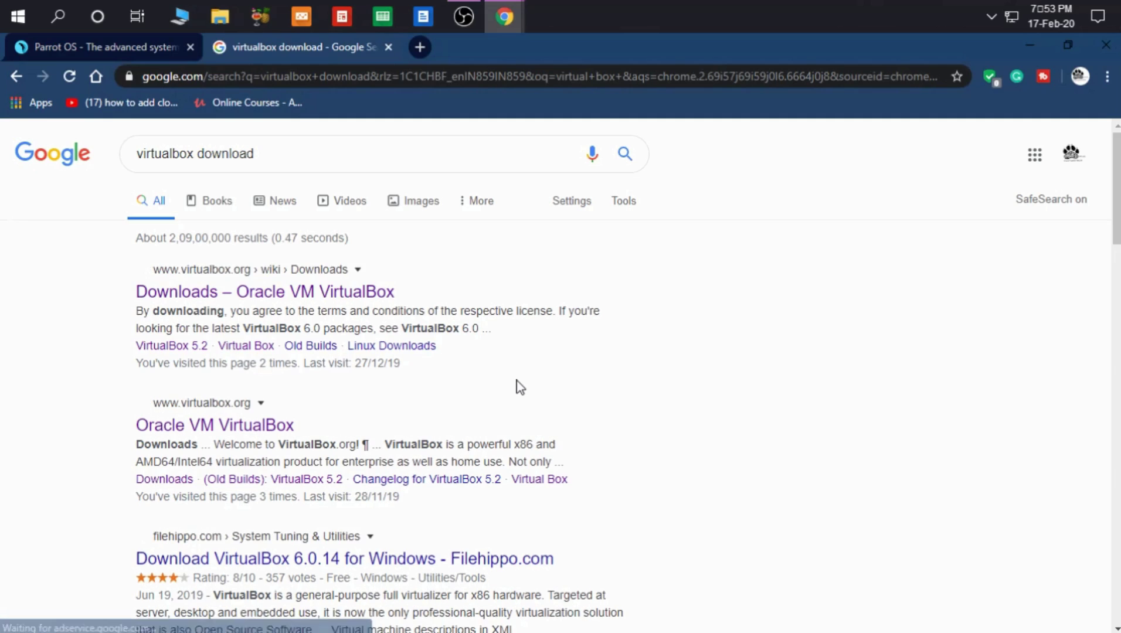
left_click(338, 302)
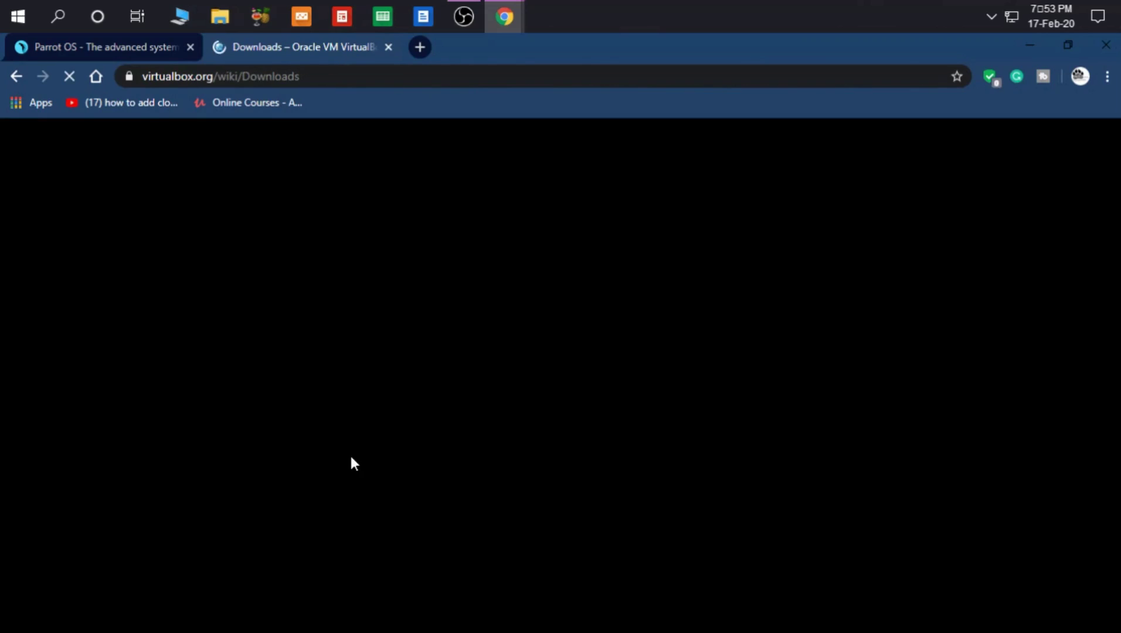
Step: Start the VirtualBox 6.1.2 Windows hosts installer download, then cancel it
scroll(352, 463, "down", 3)
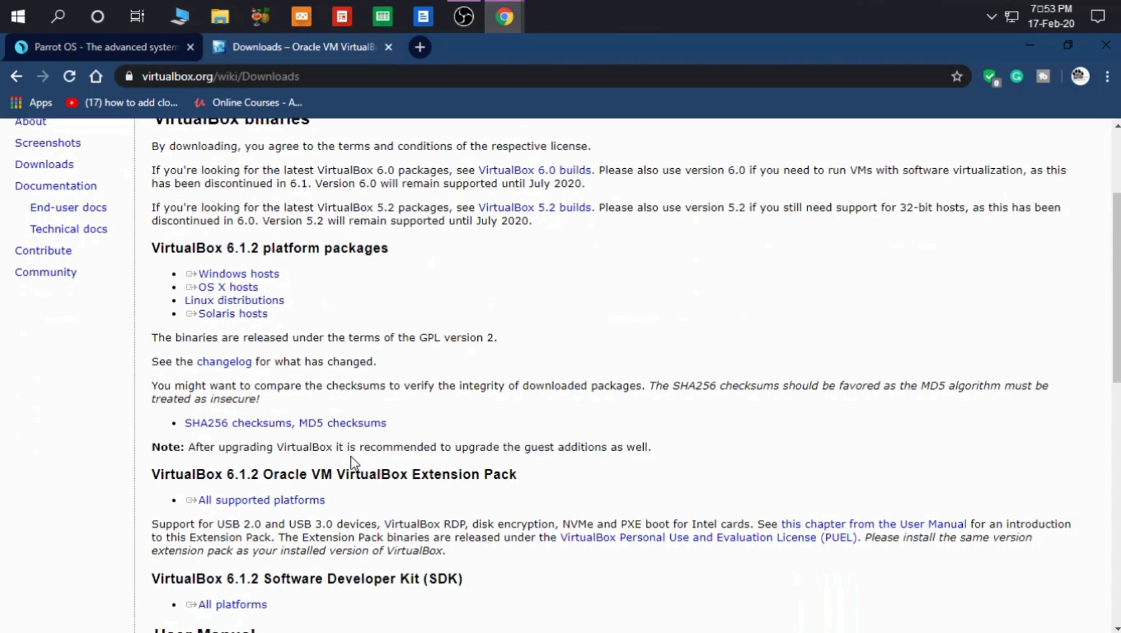
scroll(352, 463, "up", 2)
scroll(352, 464, "up", 2)
left_click(249, 445)
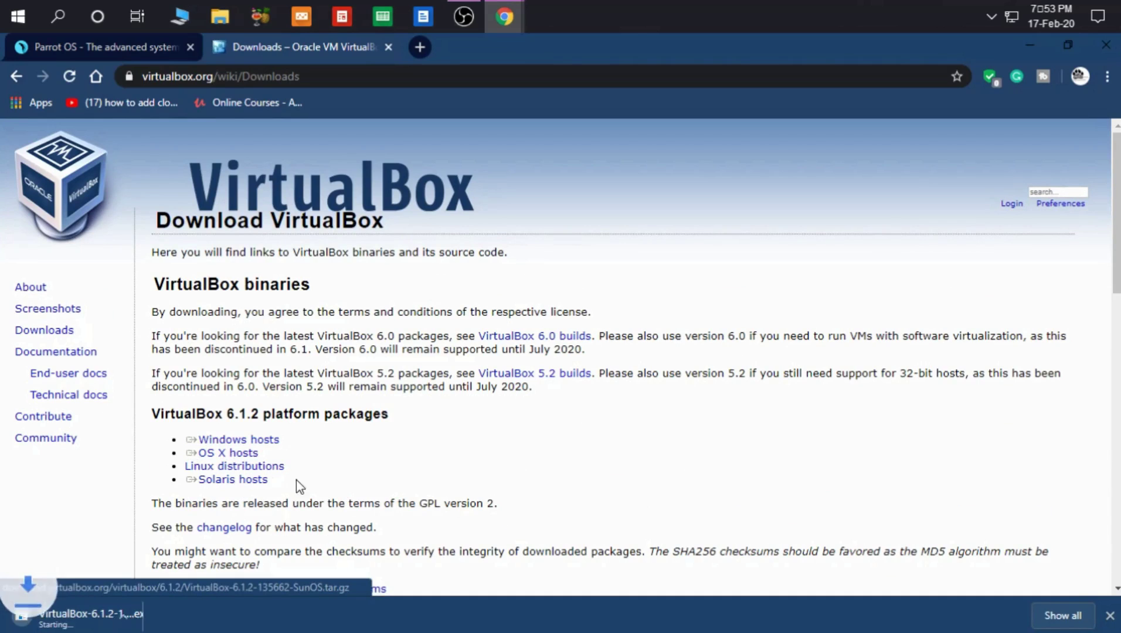
left_click(170, 614)
left_click(58, 588)
Step: Download the VirtualBox Extension Pack for all supported platforms
scroll(388, 538, "down", 8)
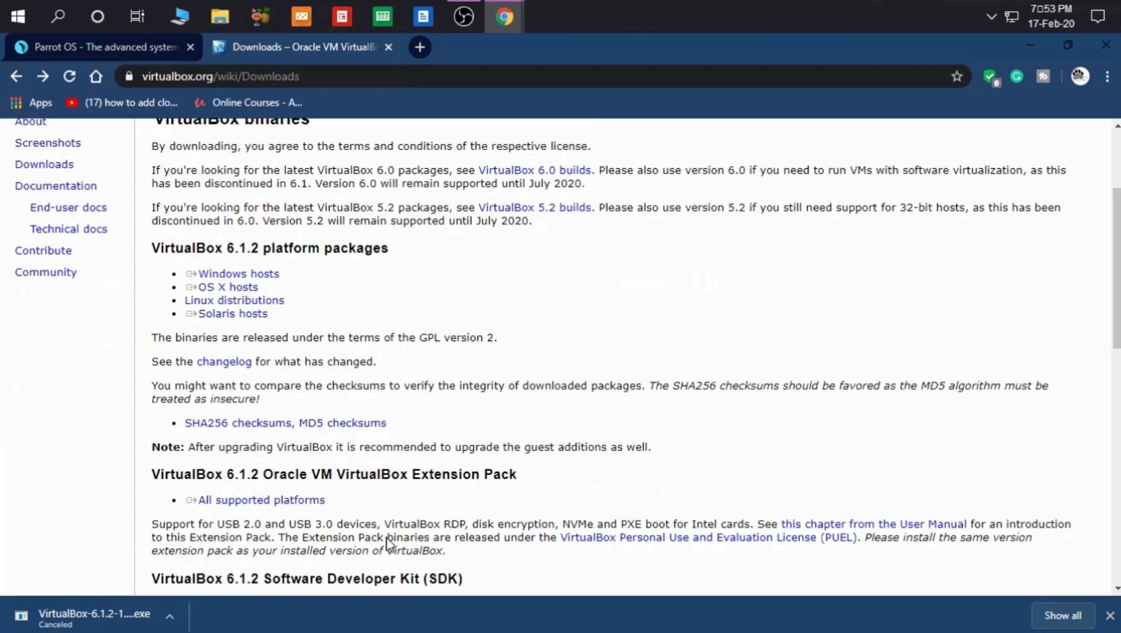
scroll(387, 537, "up", 3)
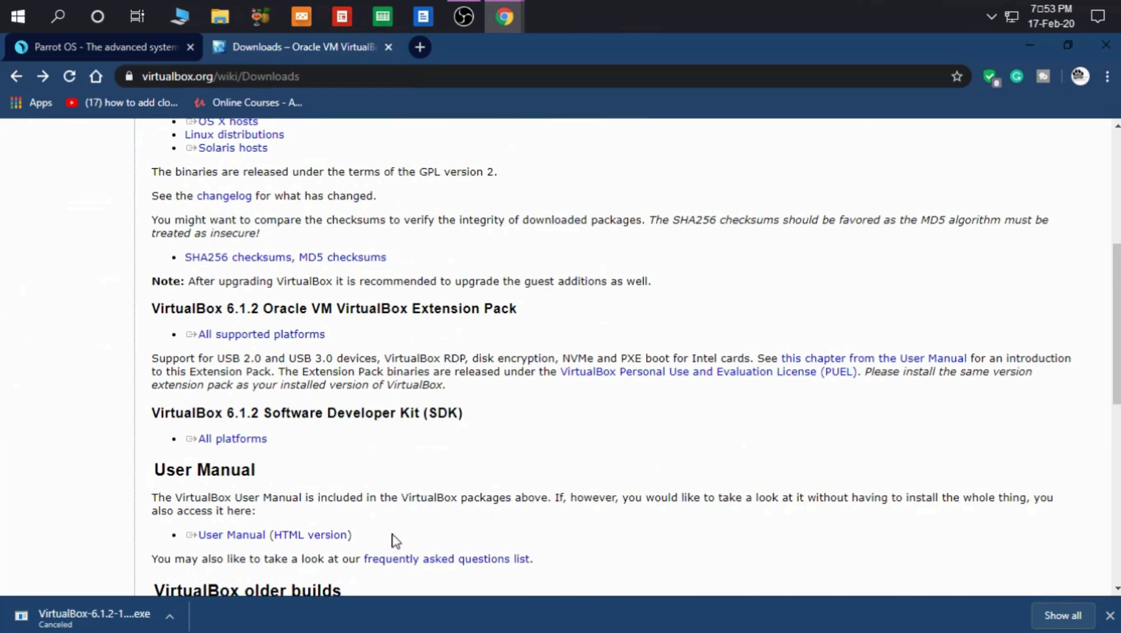
left_click_drag(283, 350, 185, 333)
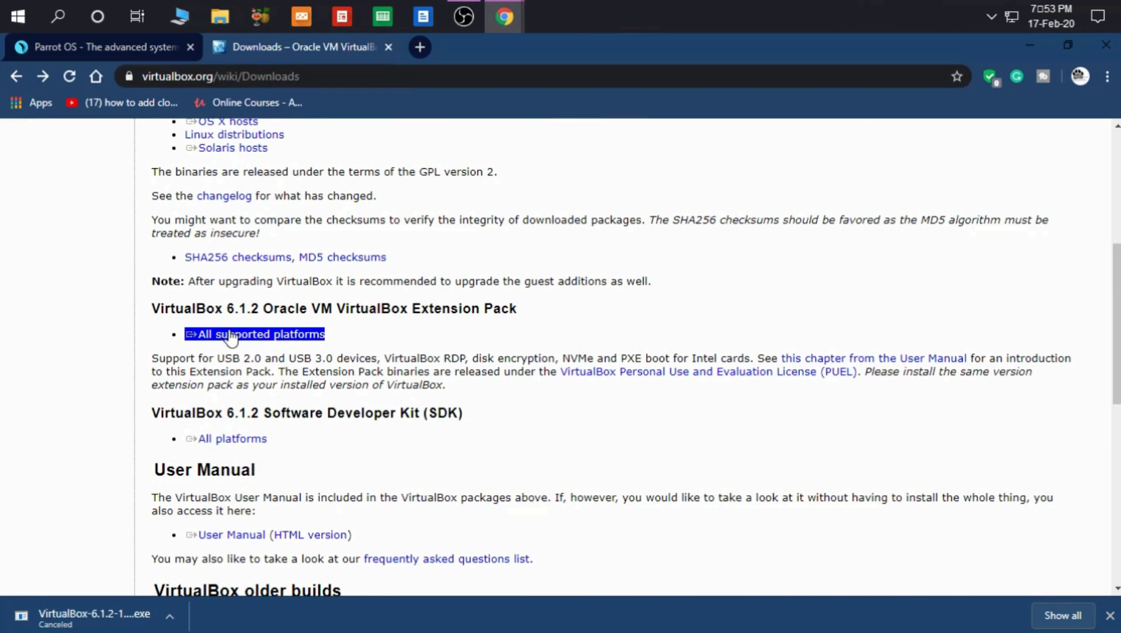
left_click(262, 339)
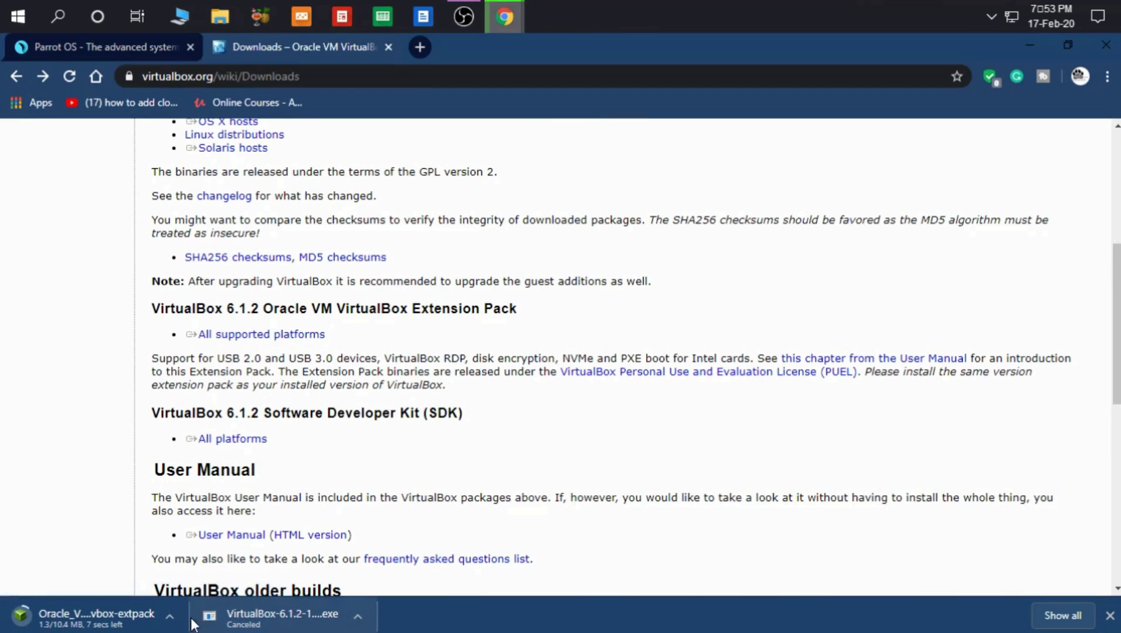
left_click(177, 615)
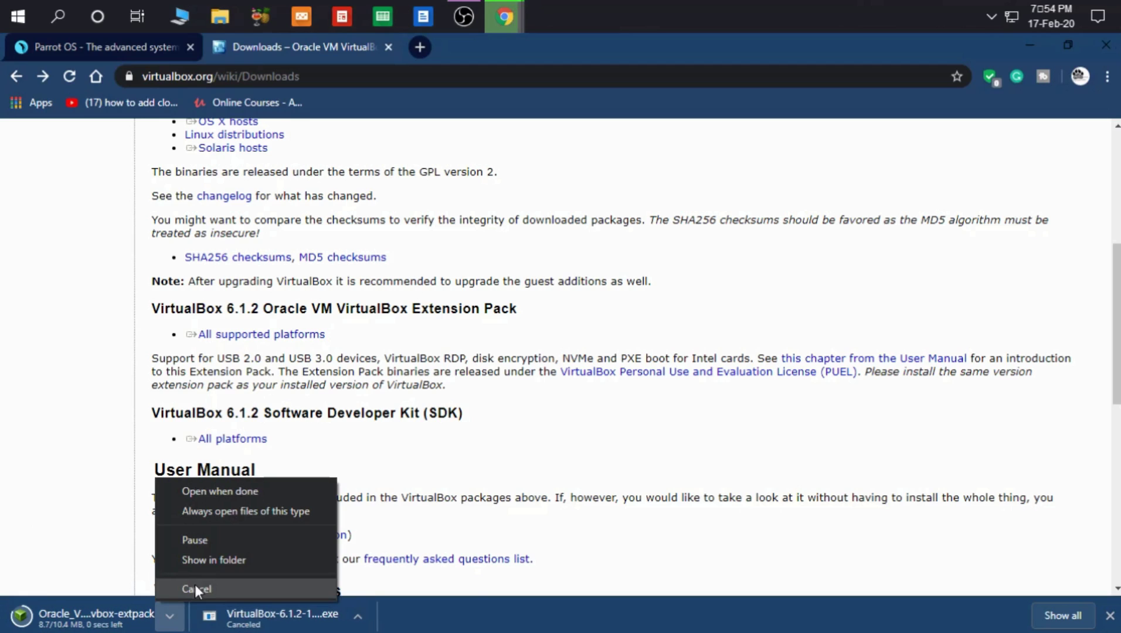
left_click(53, 470)
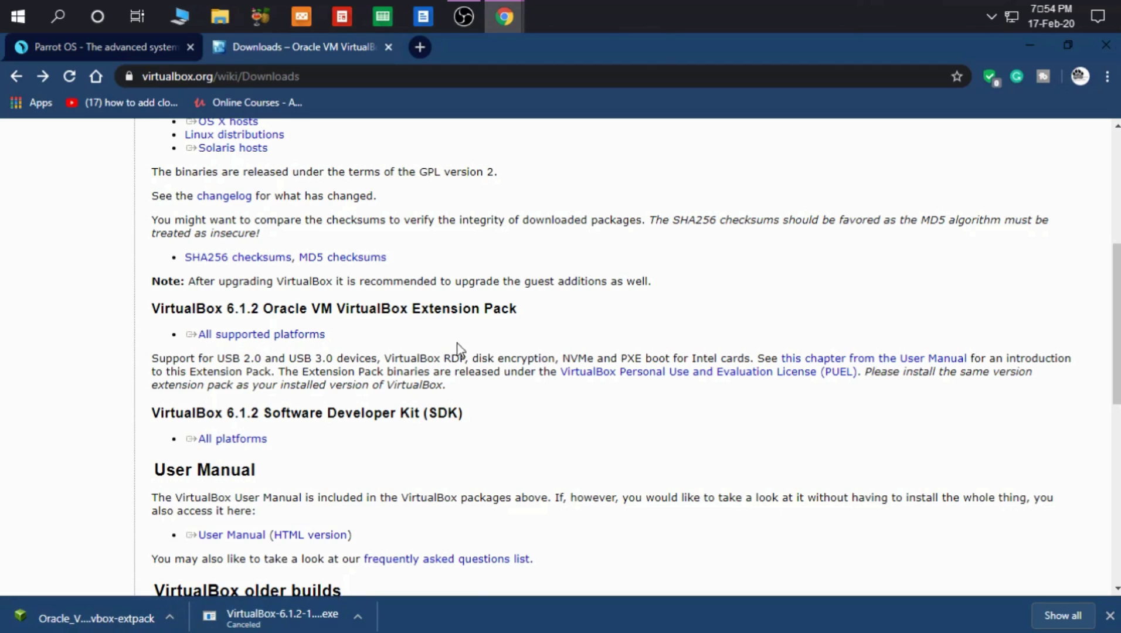
Step: Clear the text selection and close the Chrome window
left_click_drag(458, 350, 318, 343)
left_click(308, 323)
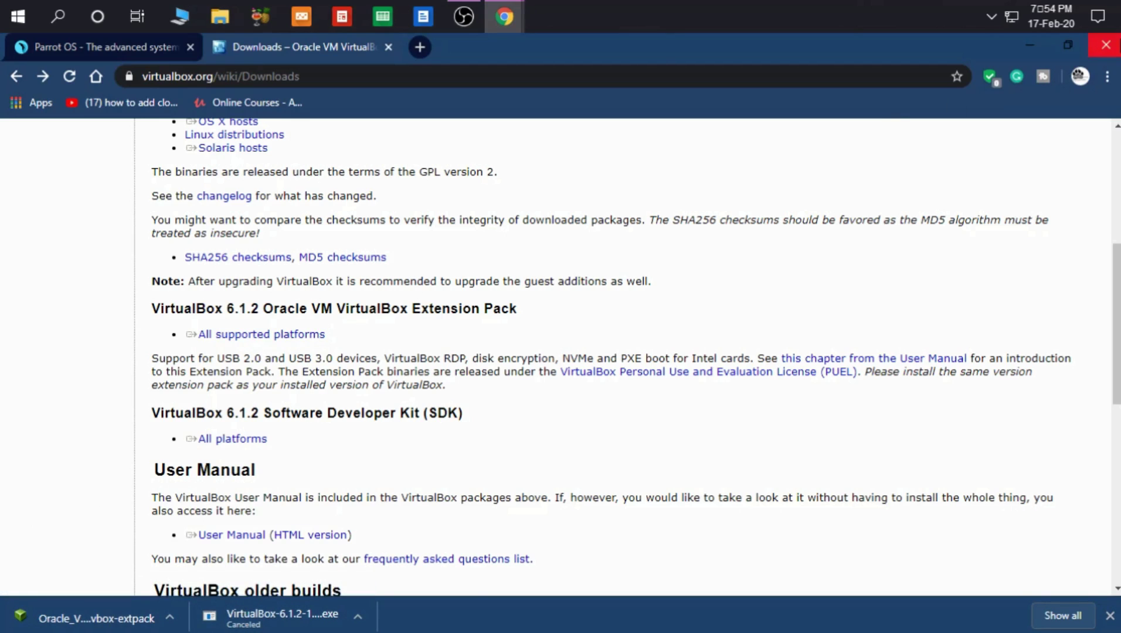
left_click(1106, 45)
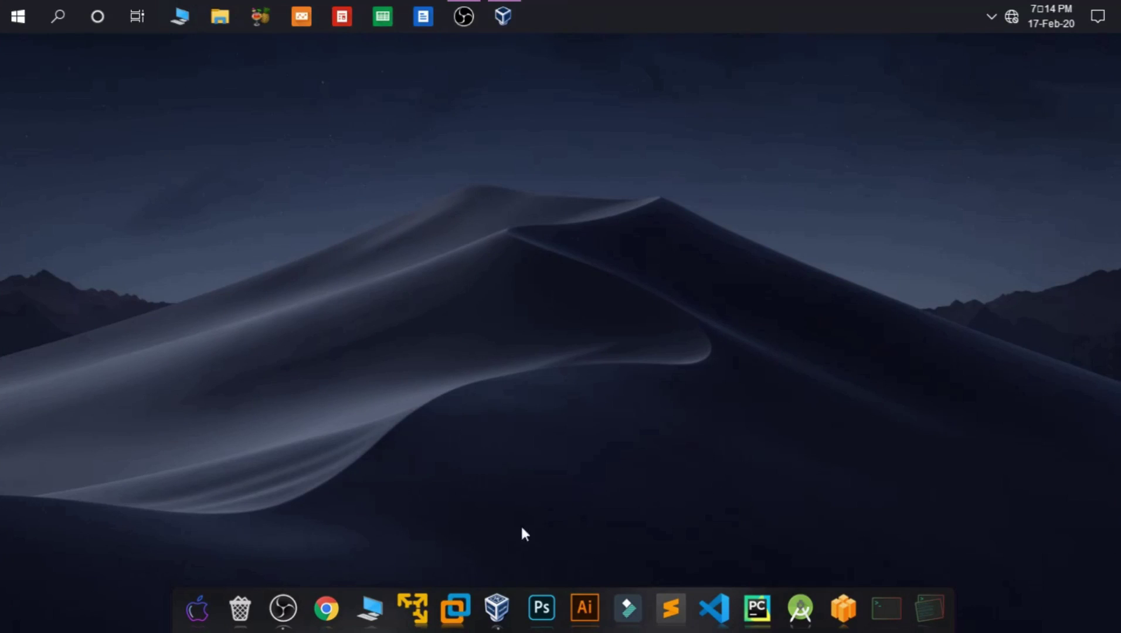
Step: Launch VirtualBox Manager and start the New virtual machine wizard
left_click(499, 603)
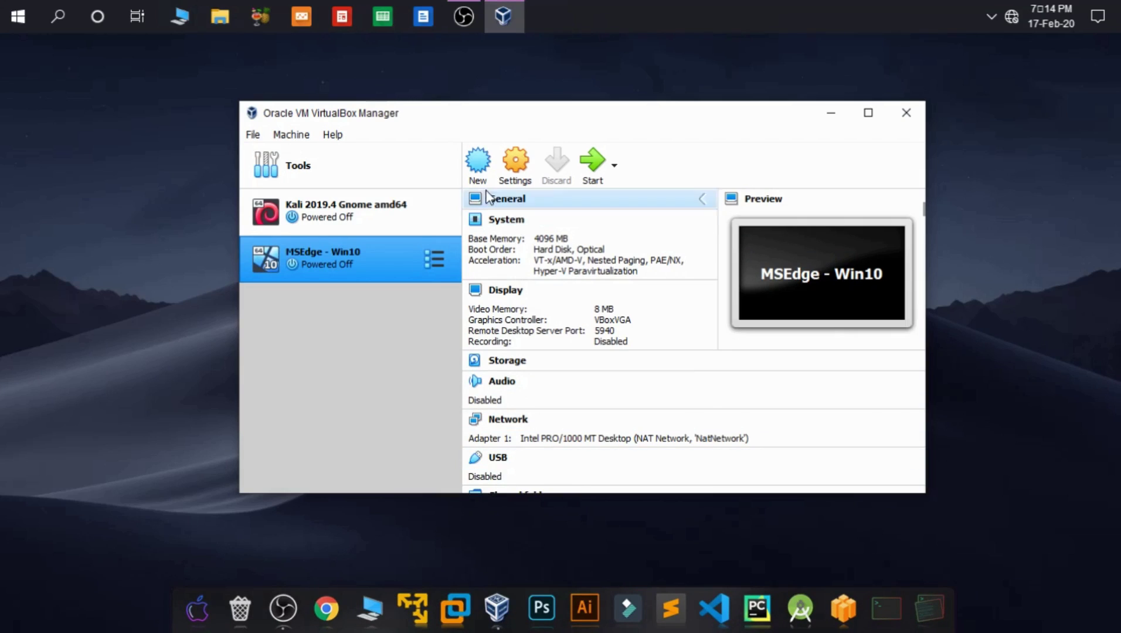
left_click(479, 161)
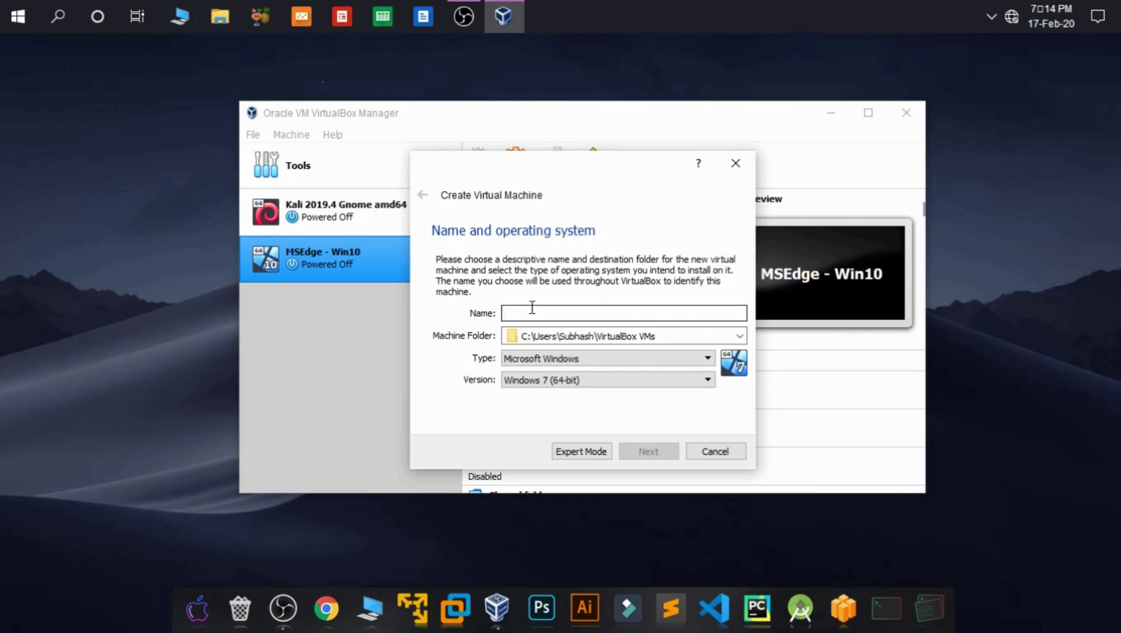
Step: Name the machine Parrot-security-4.7_x64 and browse to drive E: for its machine folder
type("Parrot-security-4.7_x64")
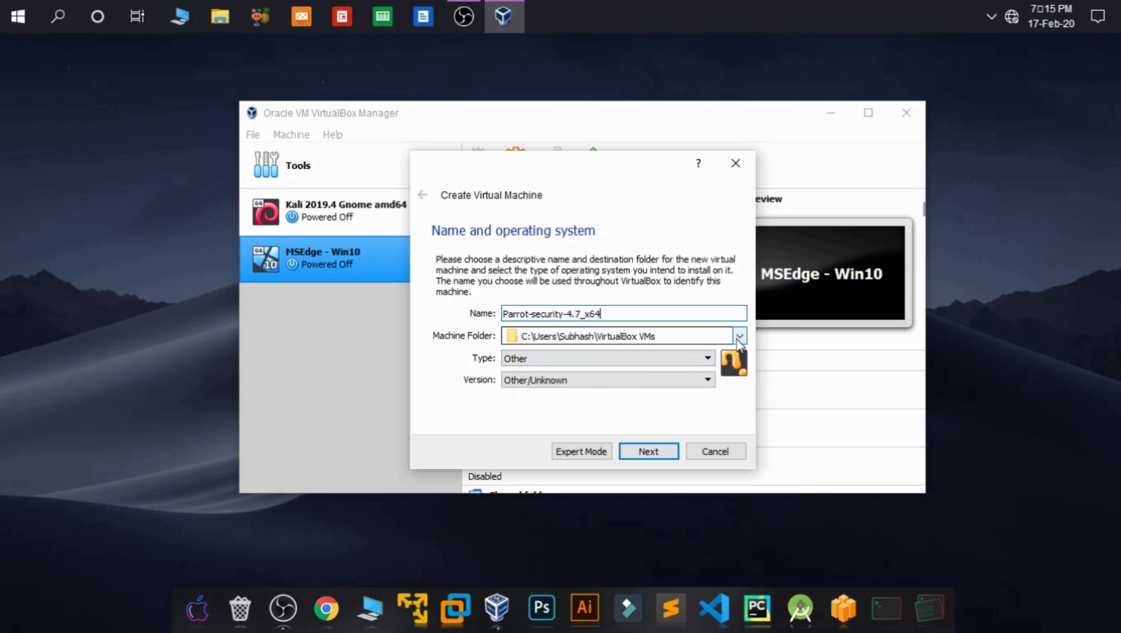
left_click(742, 337)
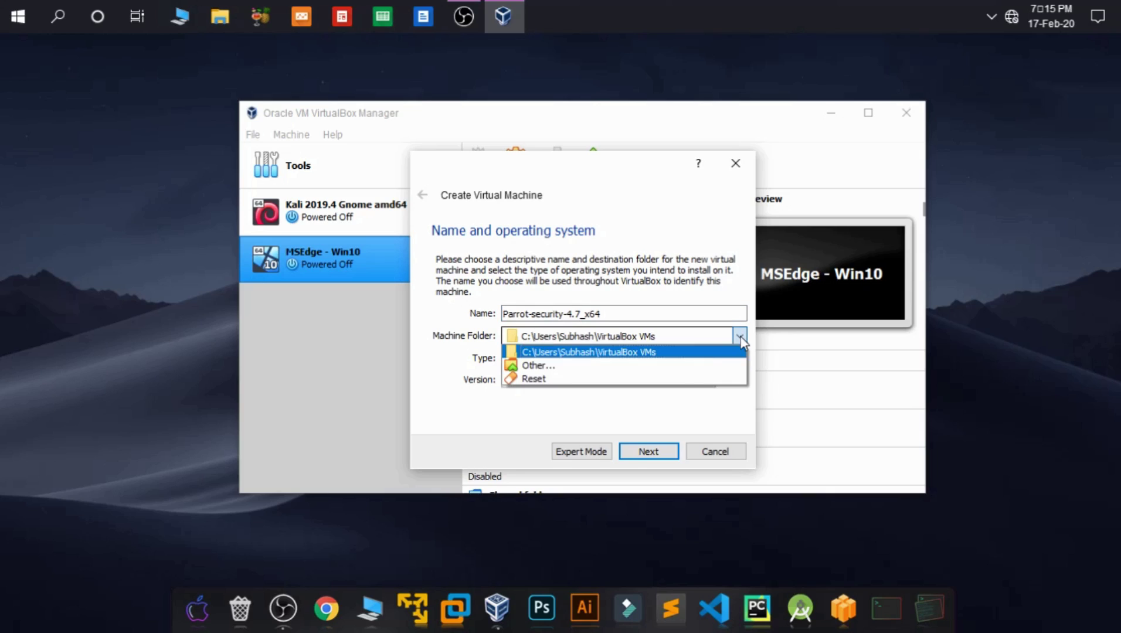
left_click(692, 368)
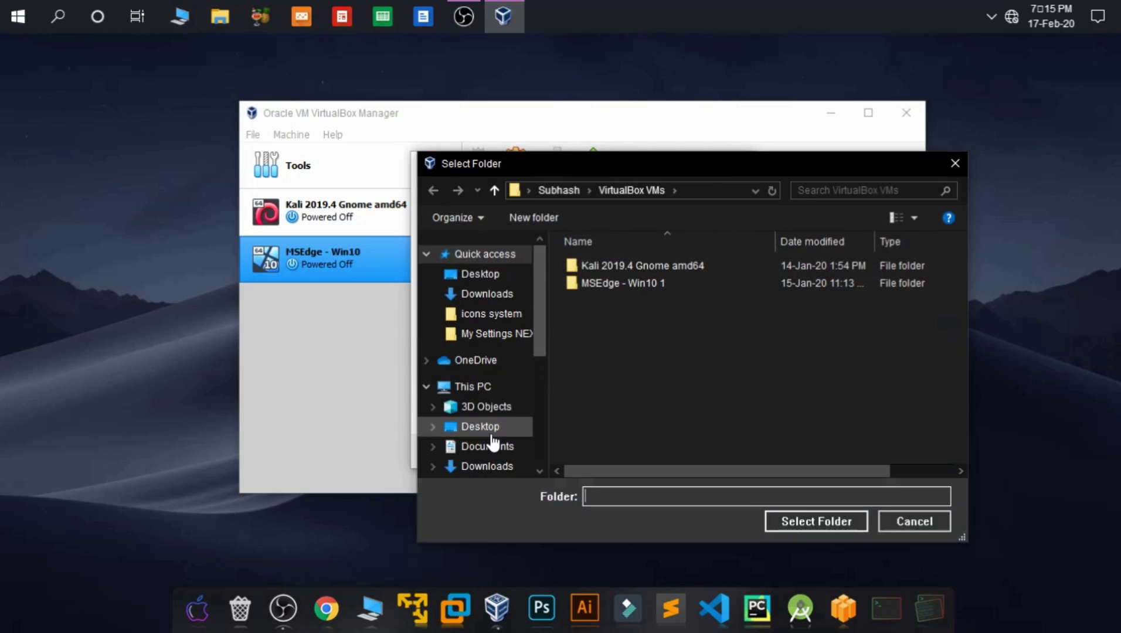
scroll(494, 444, "down", 6)
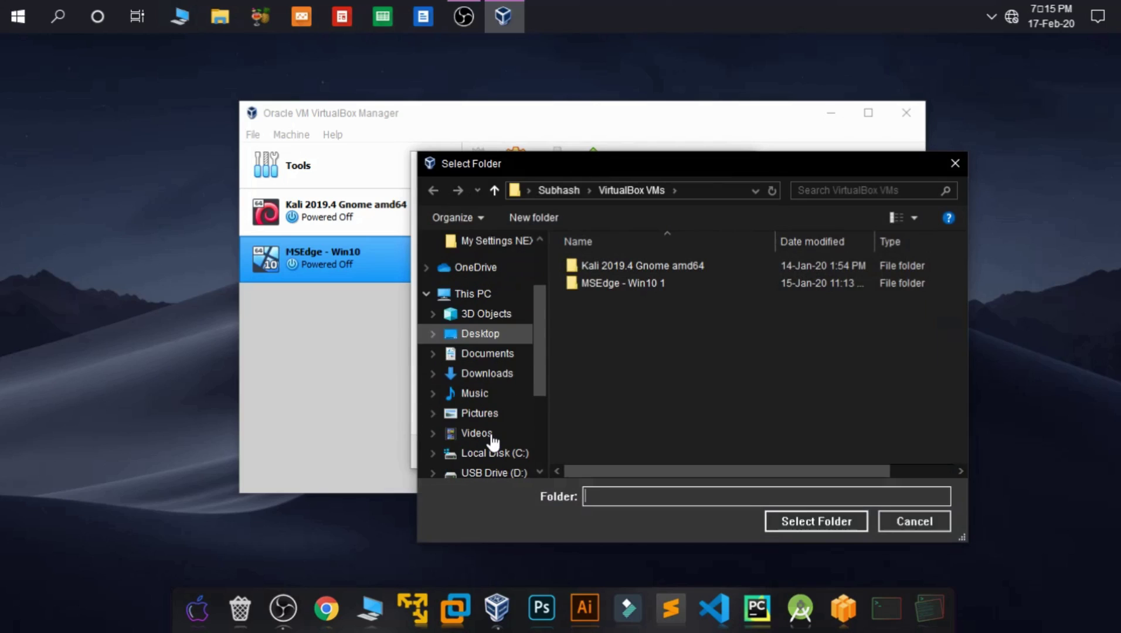
scroll(494, 444, "down", 2)
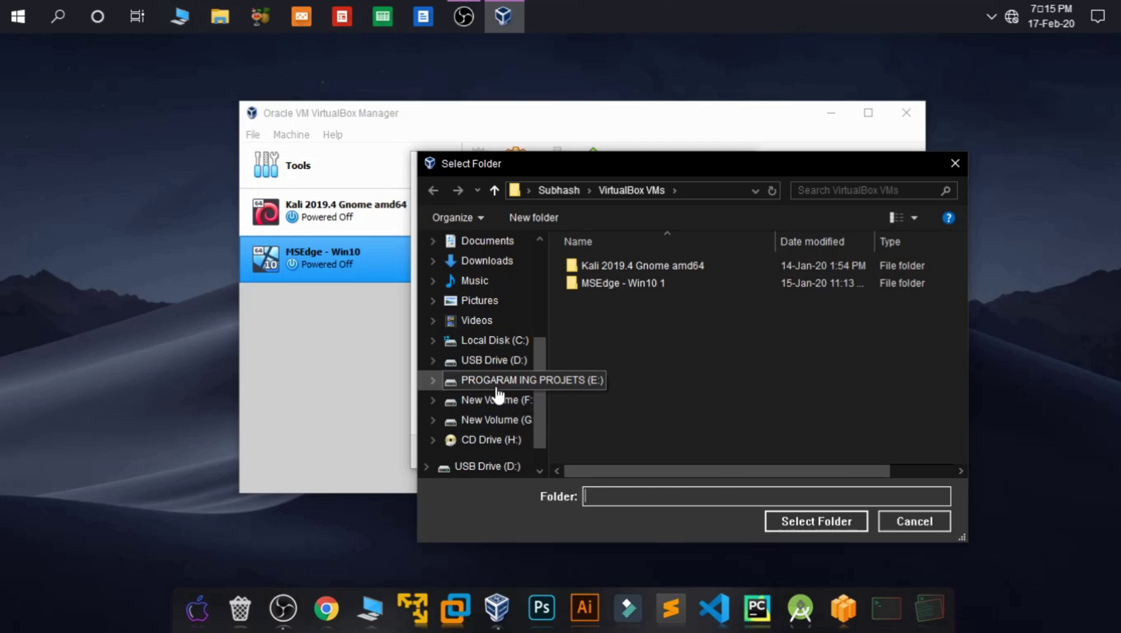
left_click(497, 388)
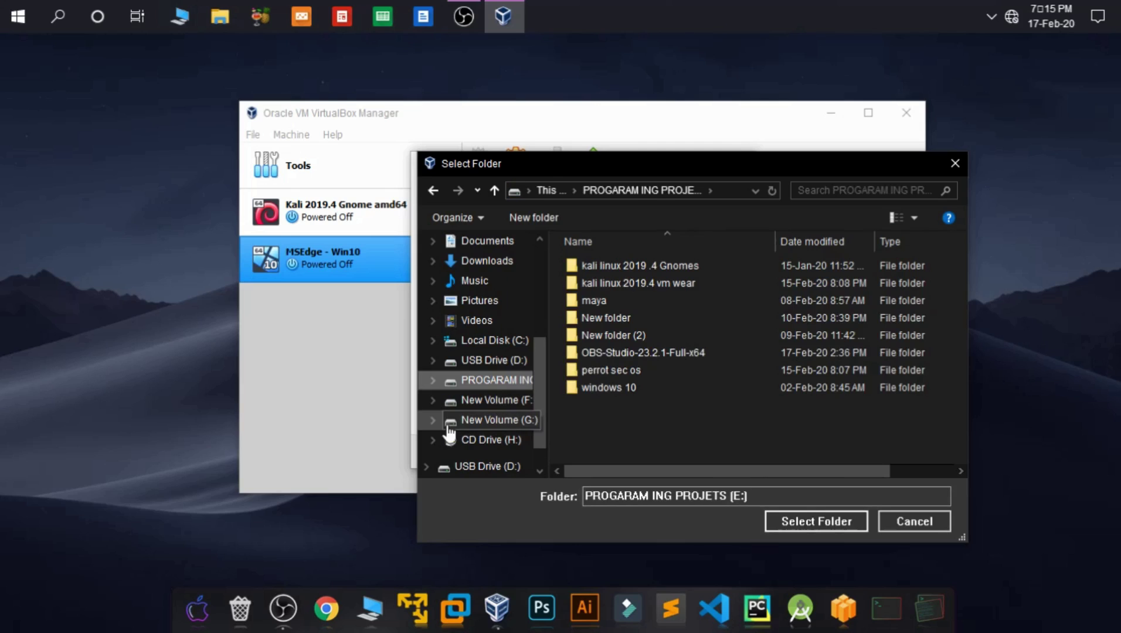
Step: Create a Parrot-security-4.7_x64 folder on E: and use it as the machine folder
right_click(691, 431)
mouse_move(758, 404)
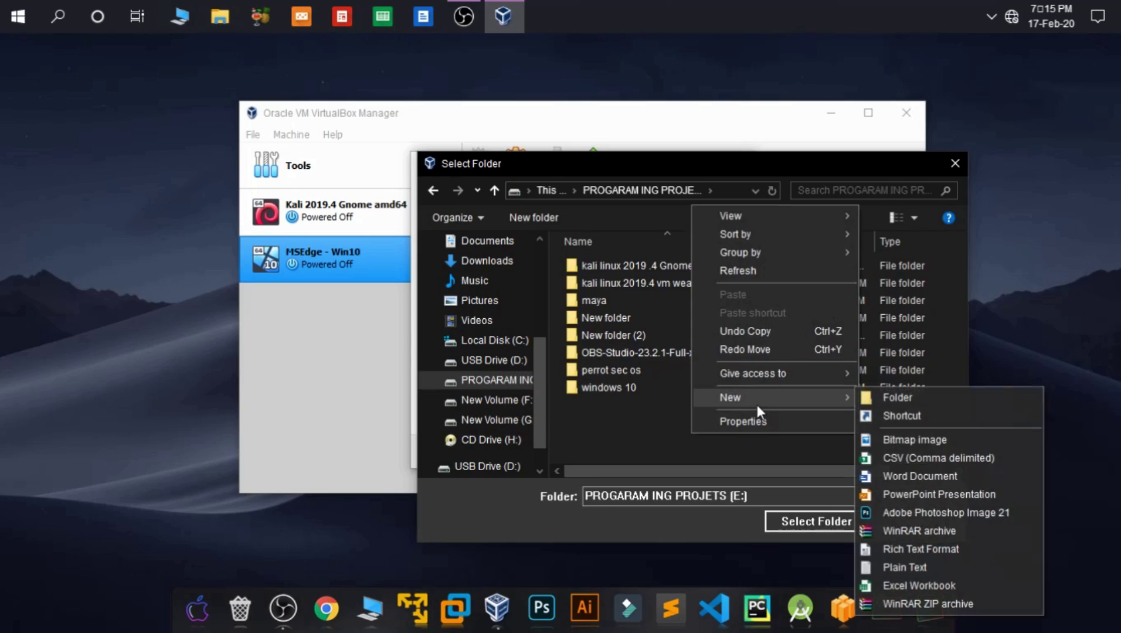
left_click(871, 399)
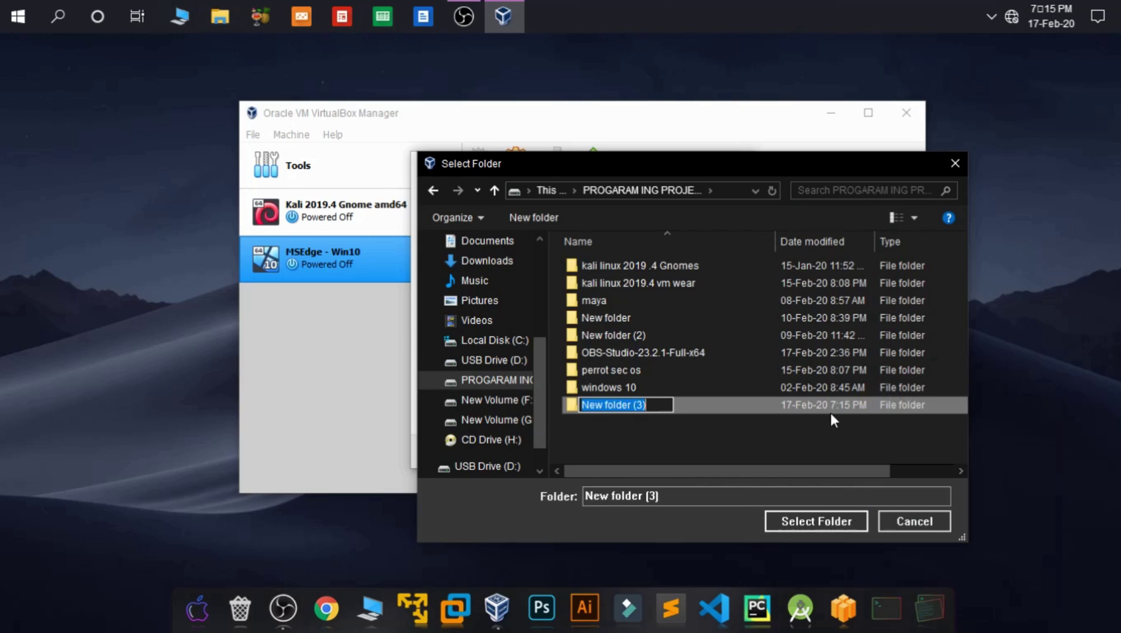
key("BackSpace")
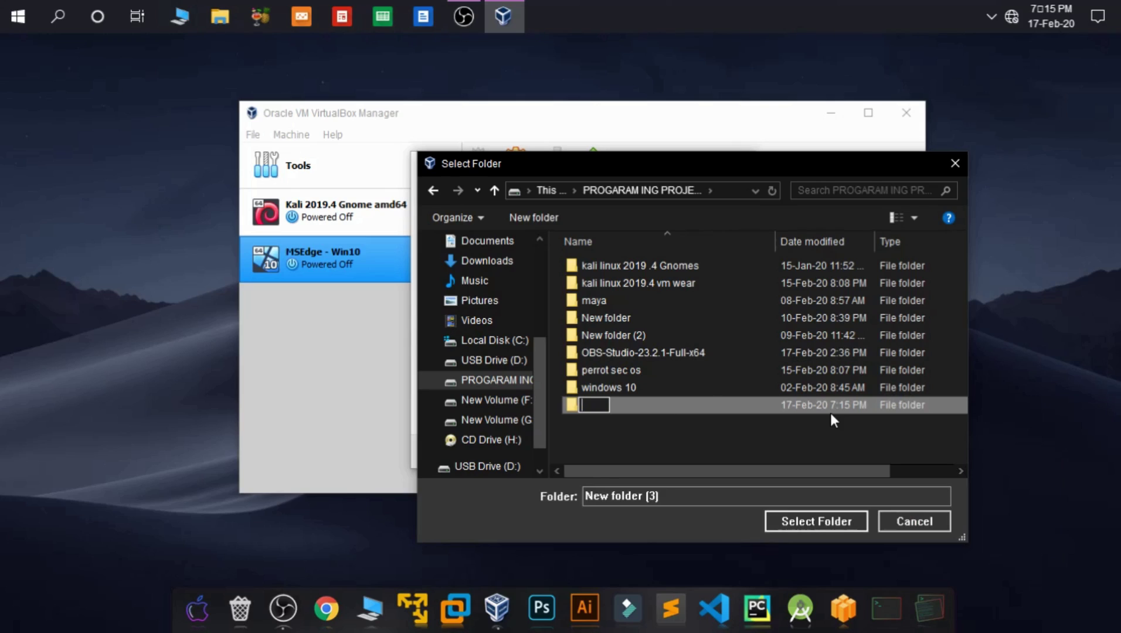
type("Parrot-security-4.7_x64")
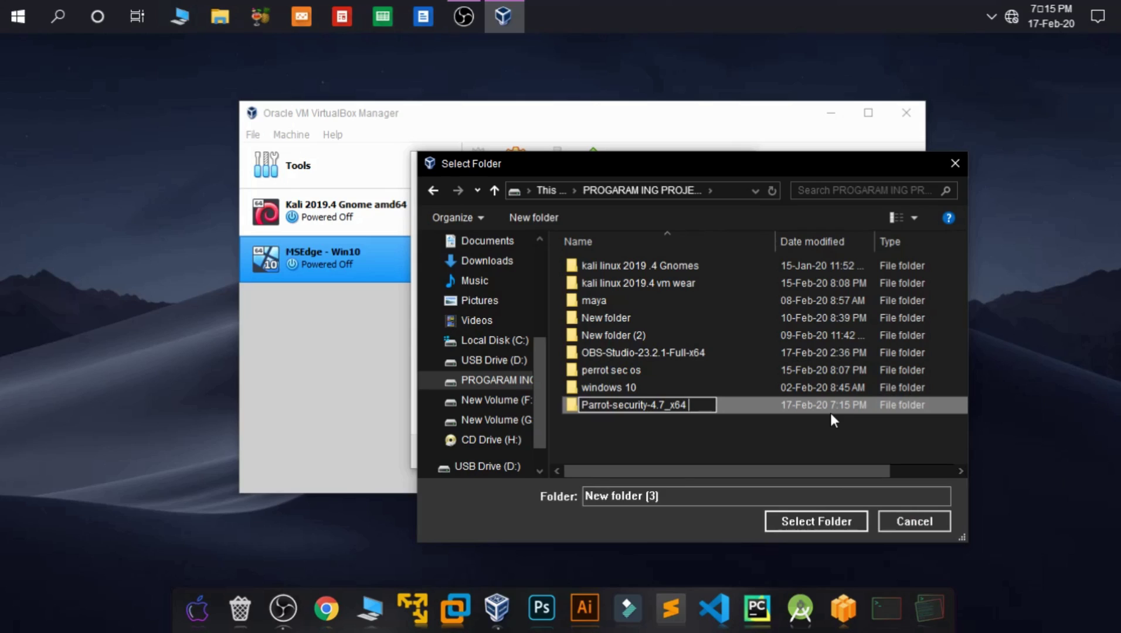
type("[]v.box")
key("Return")
key("Return")
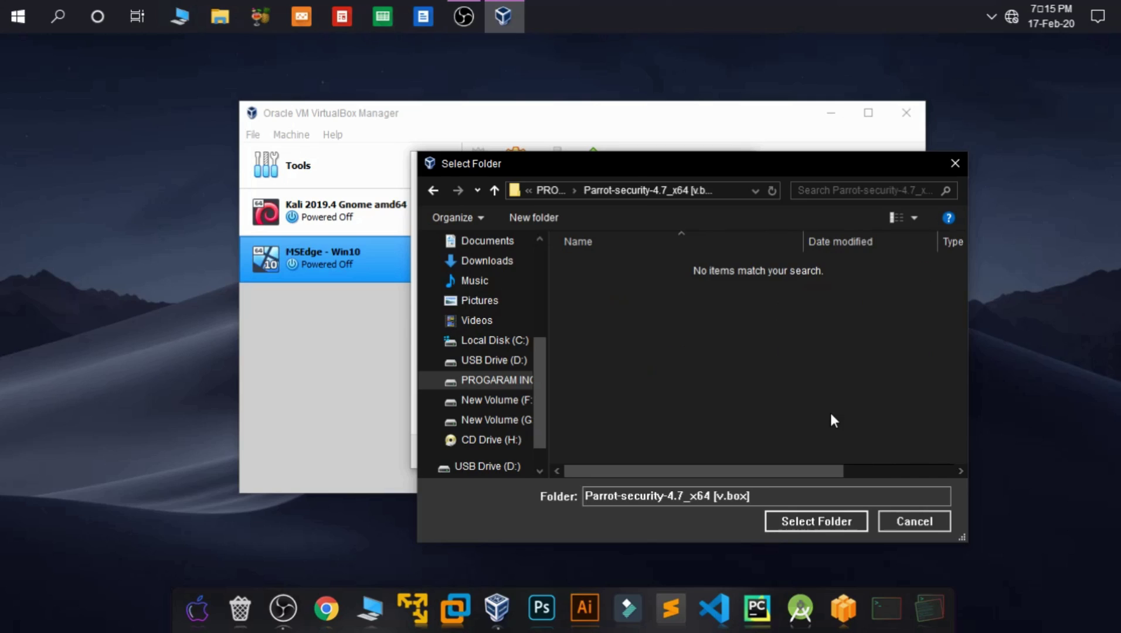
left_click(813, 520)
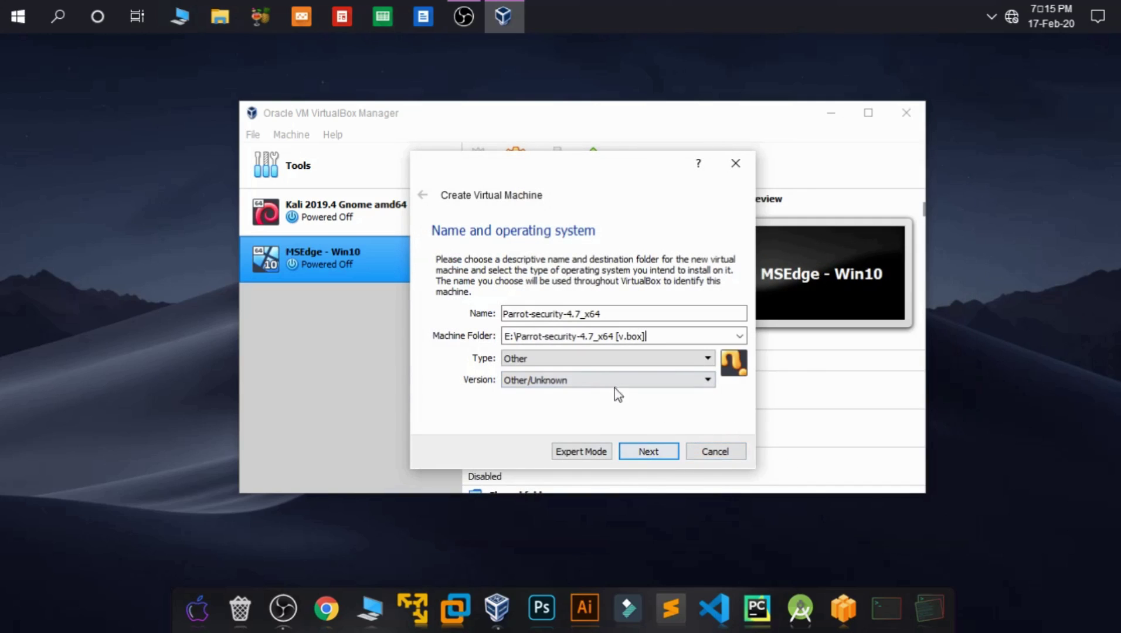
Step: Set the operating system to Linux, Debian (64-bit)
left_click(624, 360)
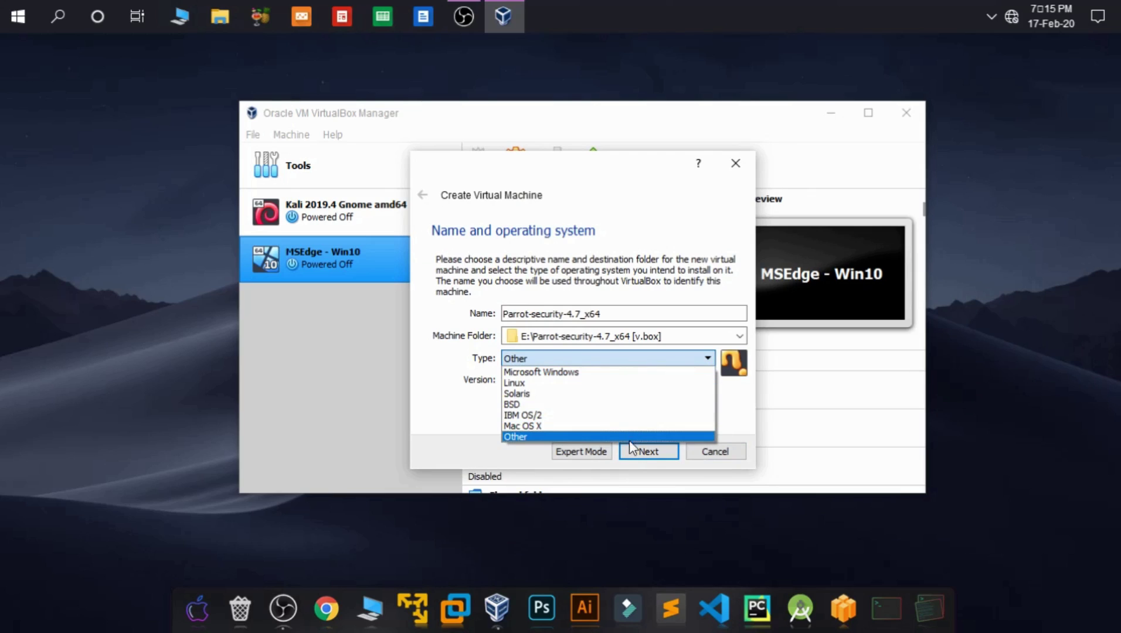
left_click(636, 385)
left_click(635, 388)
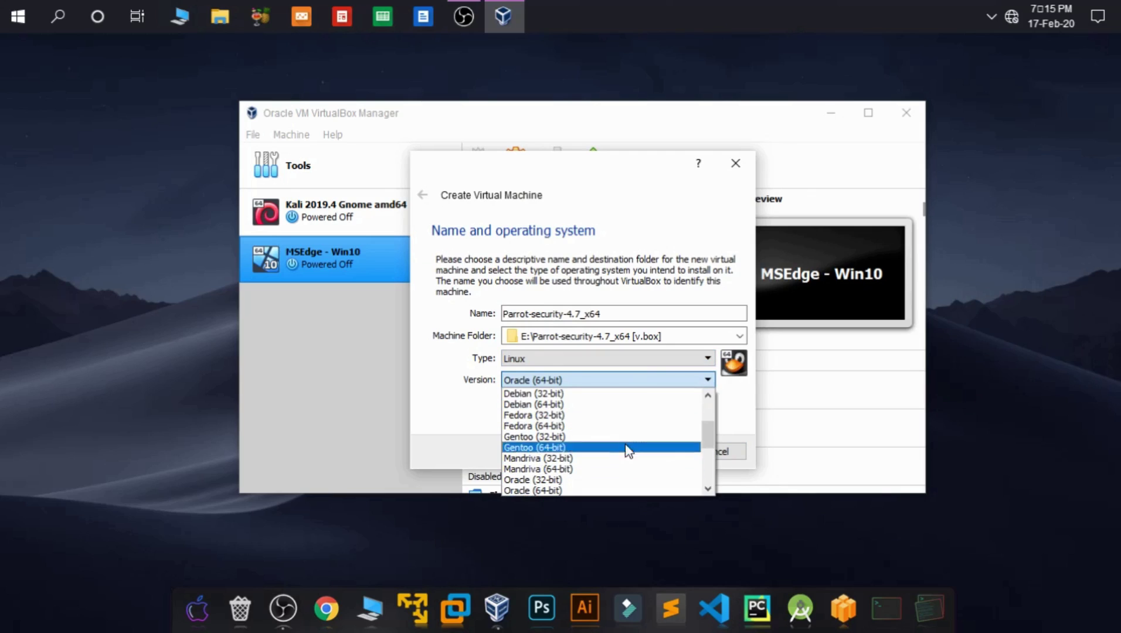
left_click(625, 405)
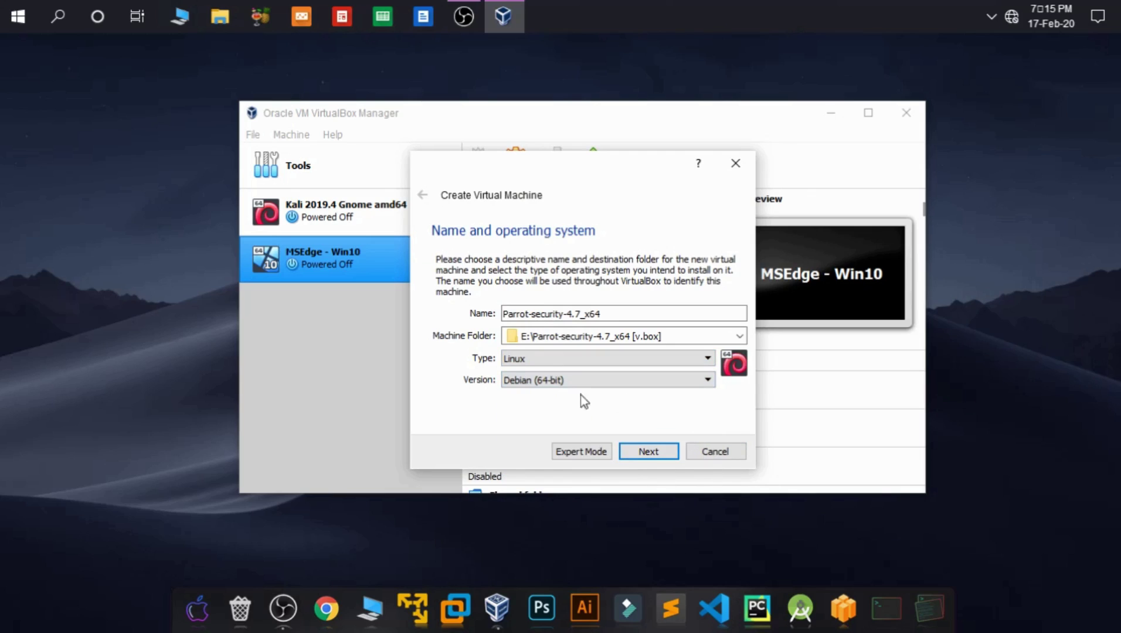
left_click(668, 453)
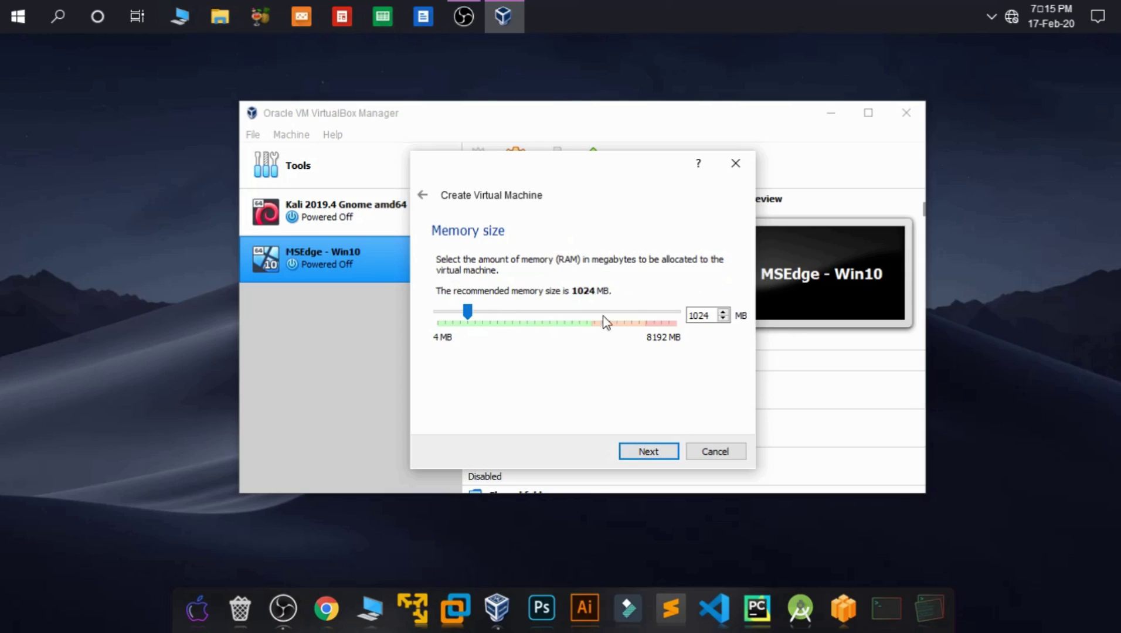
Step: Keep 1024 MB memory and choose a new dynamically allocated VDI hard disk
left_click(673, 454)
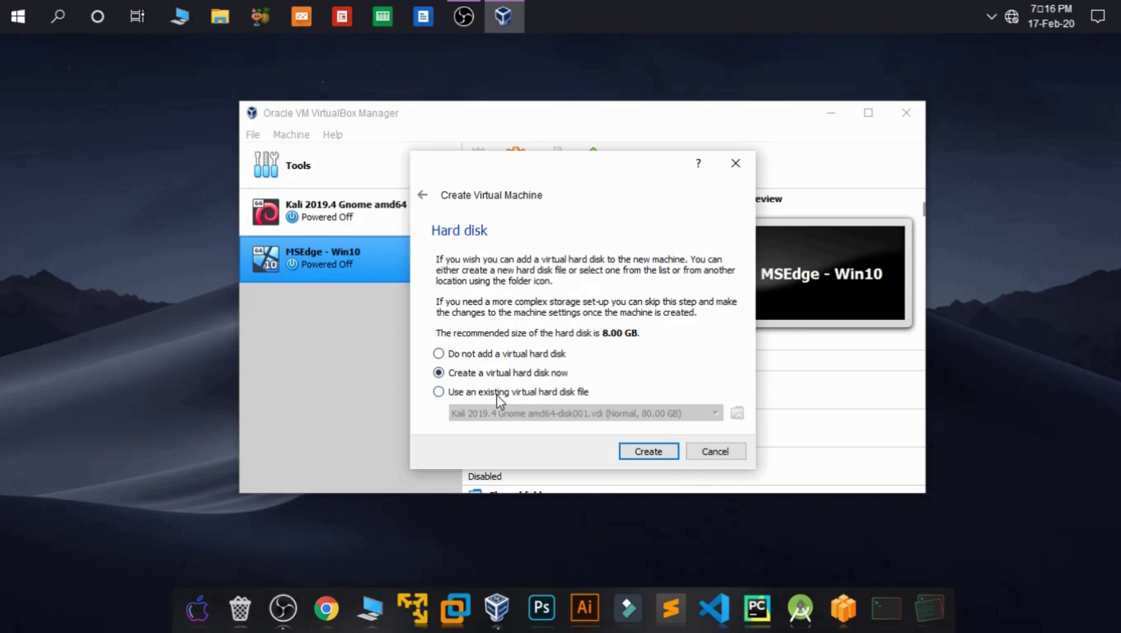
left_click(668, 455)
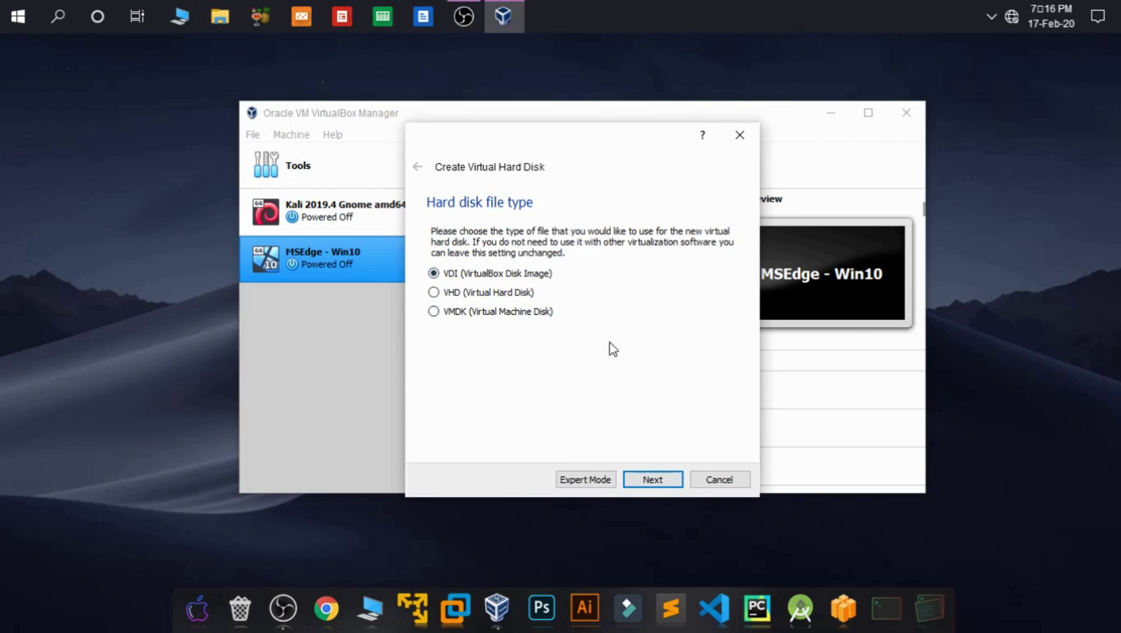
left_click(653, 481)
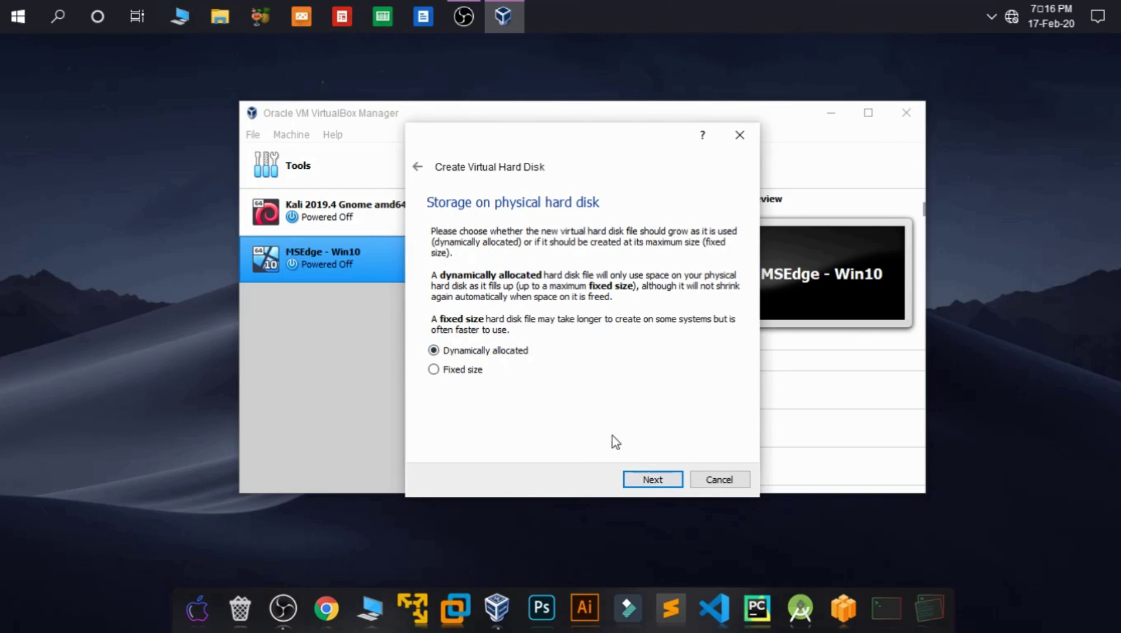
left_click(648, 481)
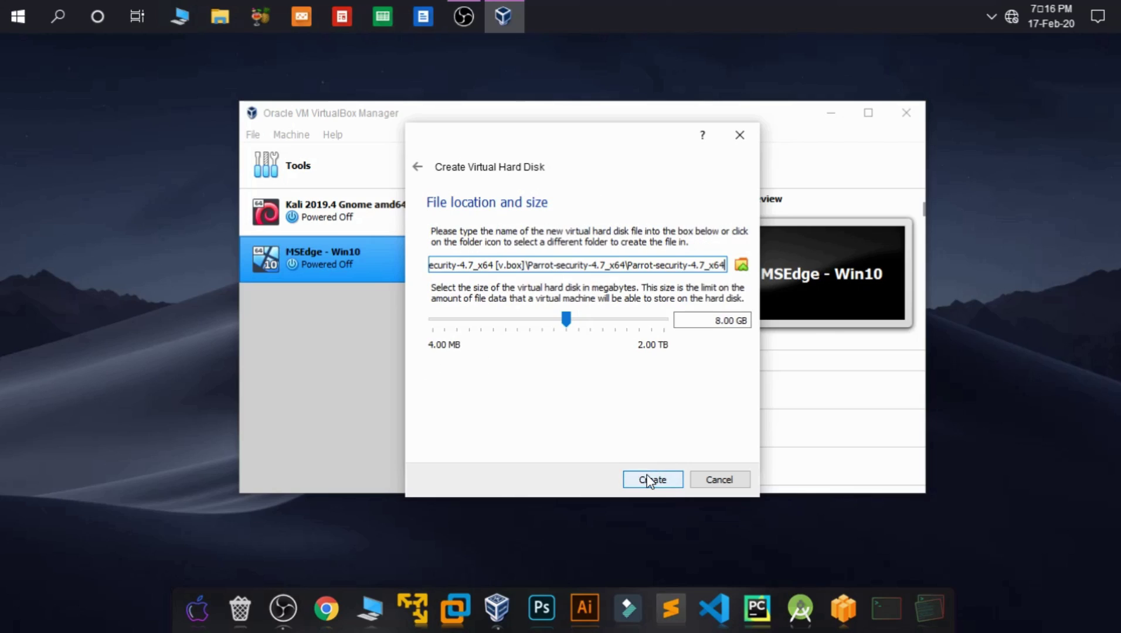
Step: Change the disk size from 8 to 15 GB and create the machine
left_click(720, 321)
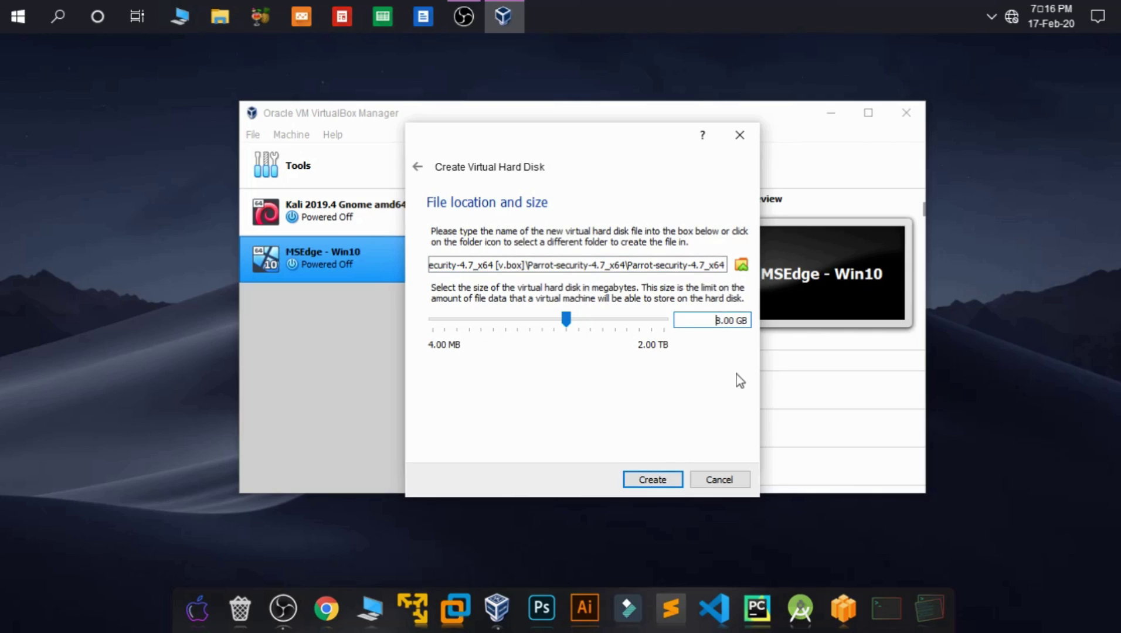
key("Right")
key("BackSpace")
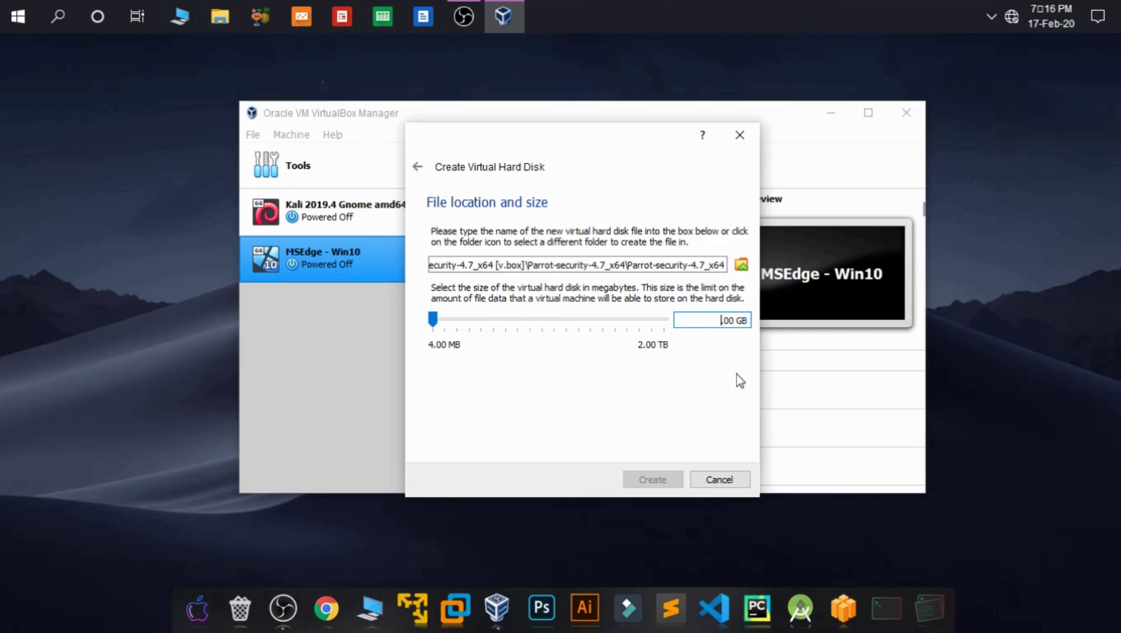
type("15")
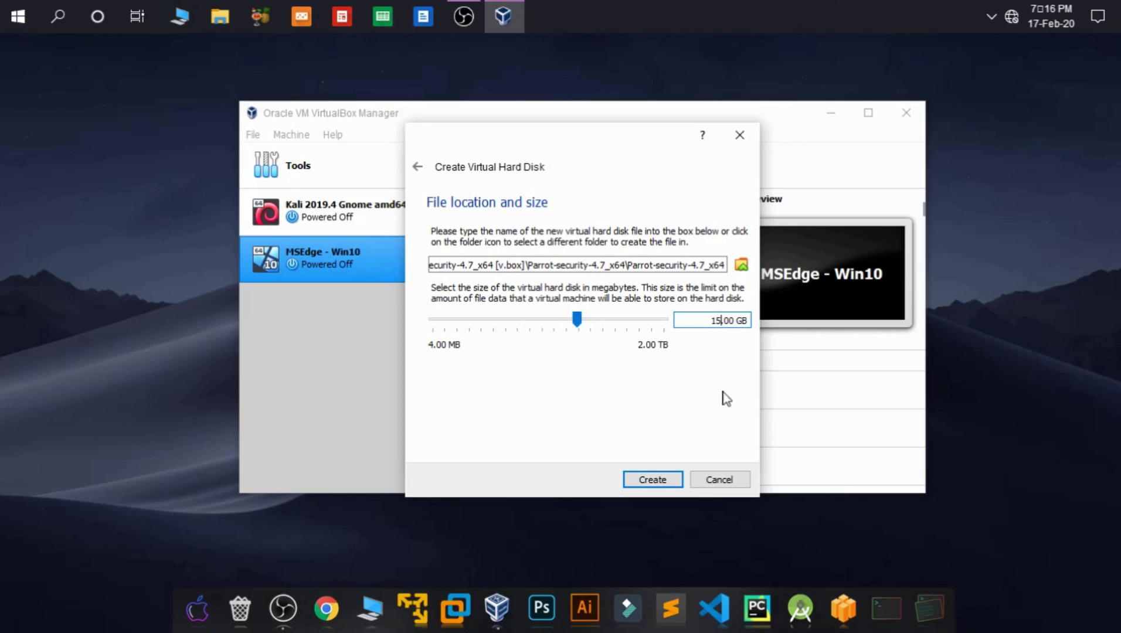
left_click(654, 479)
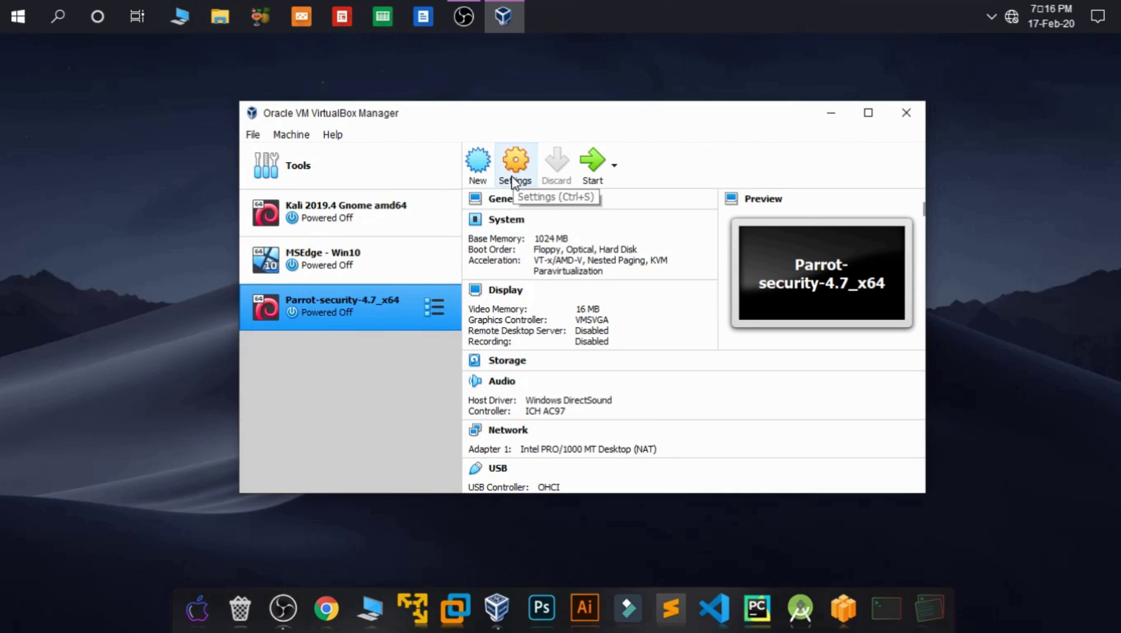
Step: In the machine's settings, remove Floppy from the boot order
left_click(512, 176)
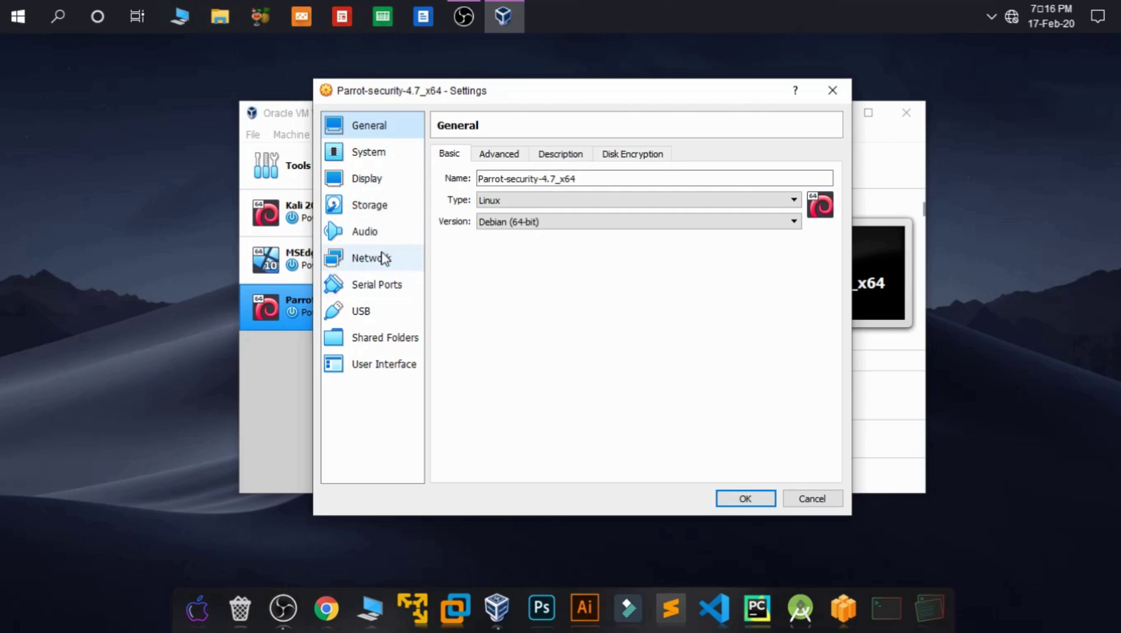
left_click(381, 158)
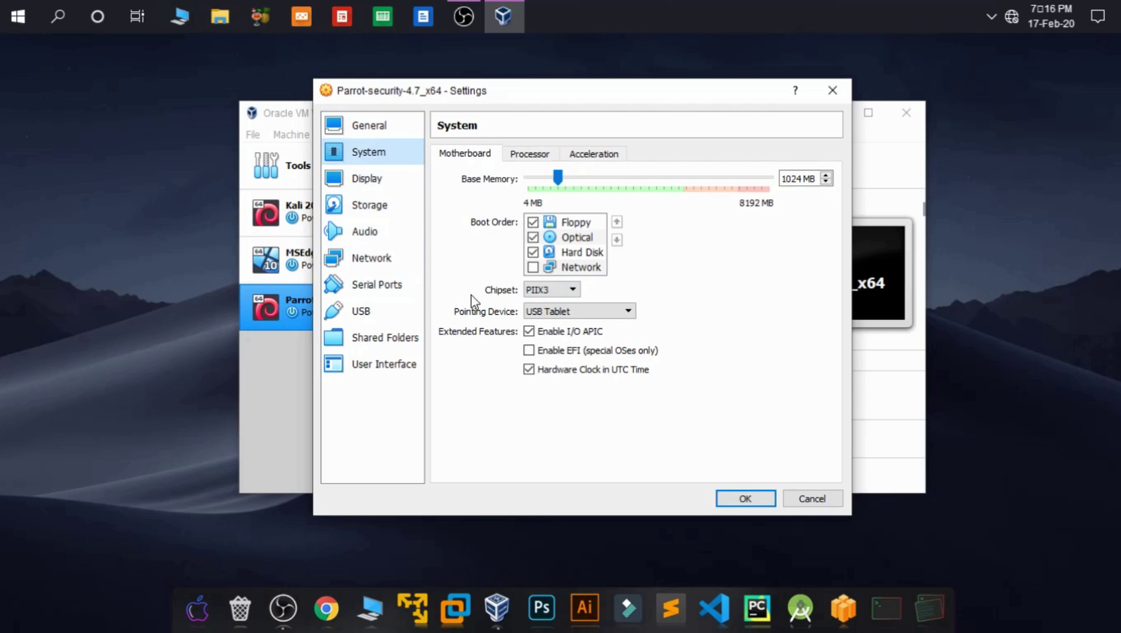
left_click(533, 223)
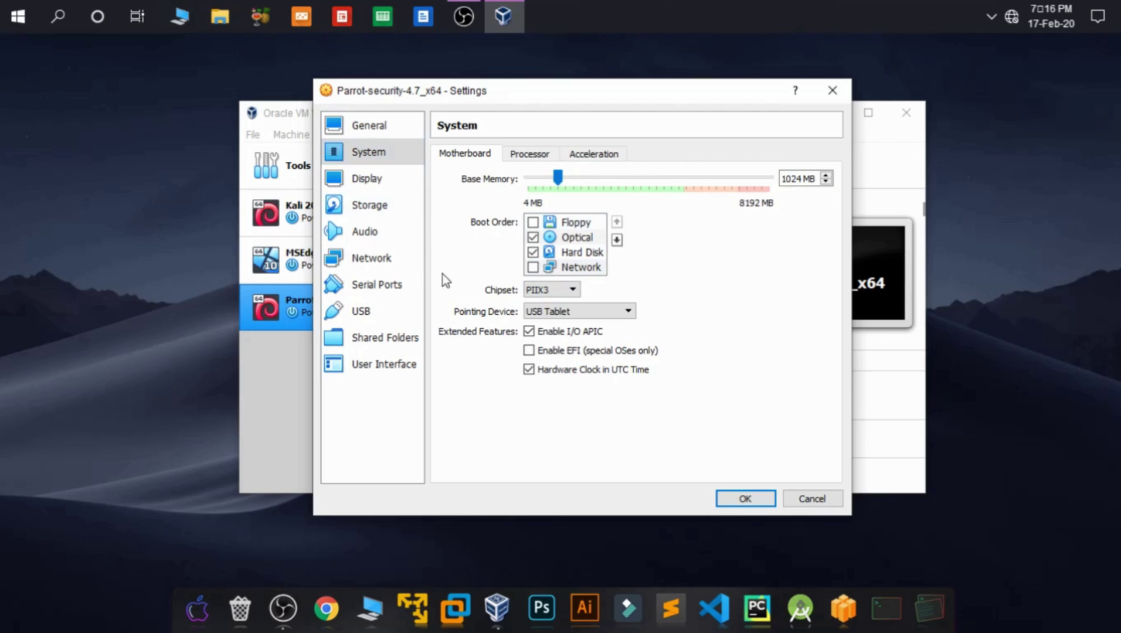
left_click(373, 181)
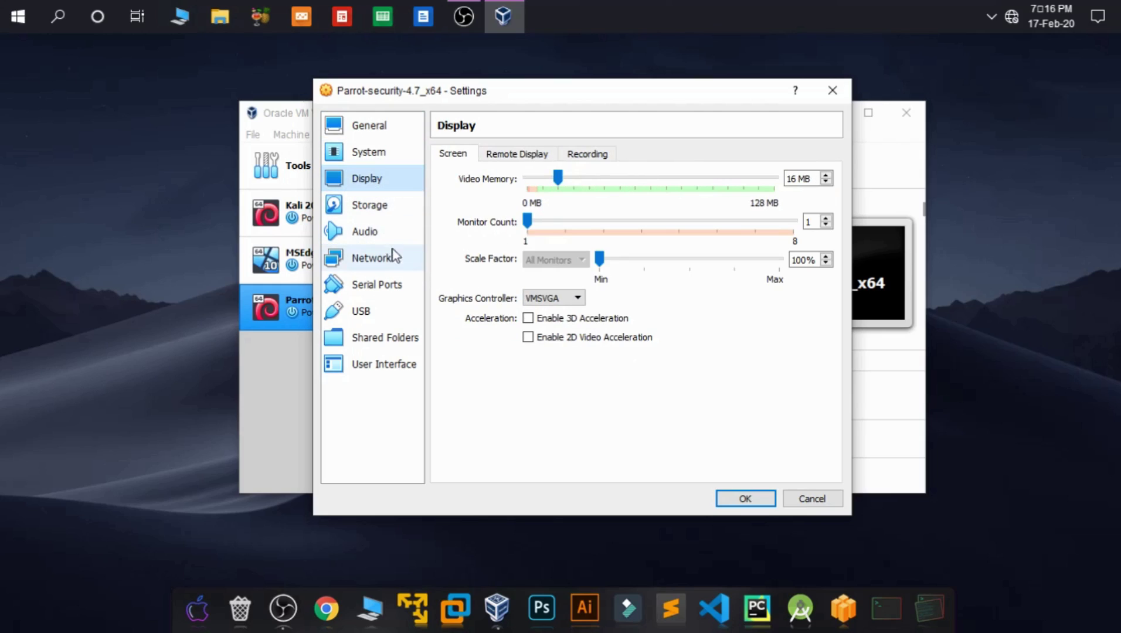
Step: Attach Parrot-security-4.7_x64.iso to the optical drive in Storage and save the settings
left_click(398, 209)
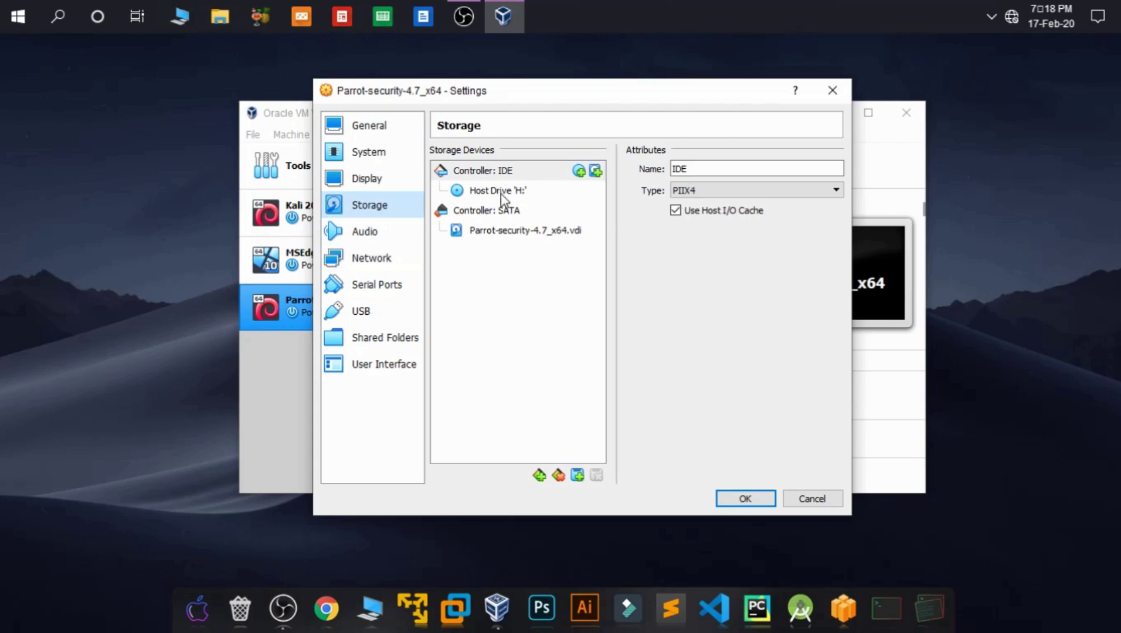
left_click(513, 189)
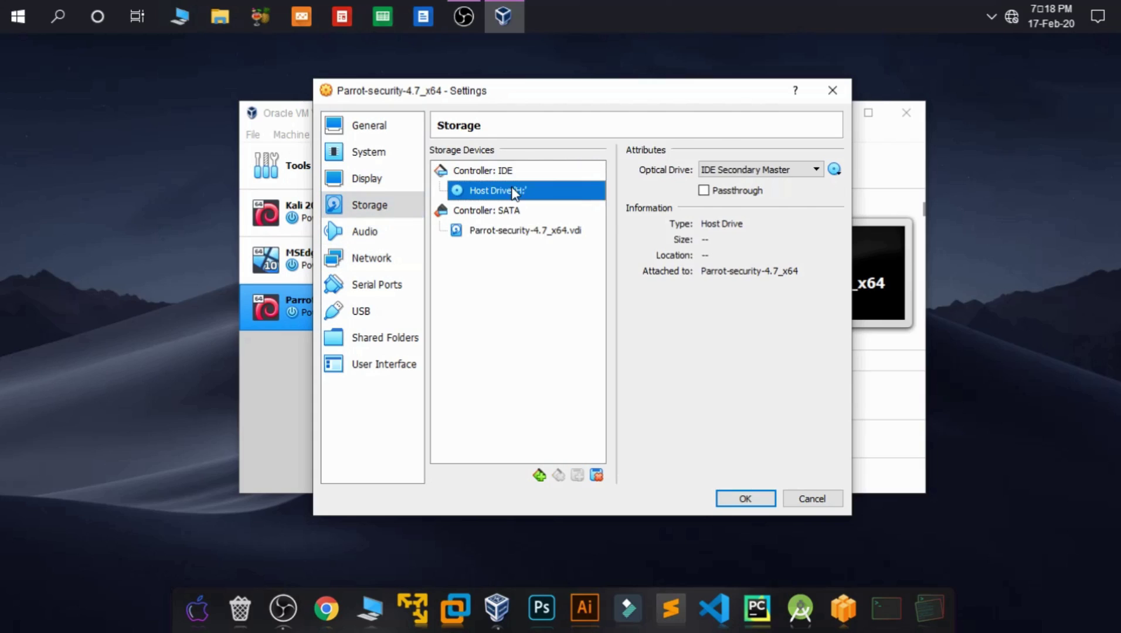
left_click(839, 171)
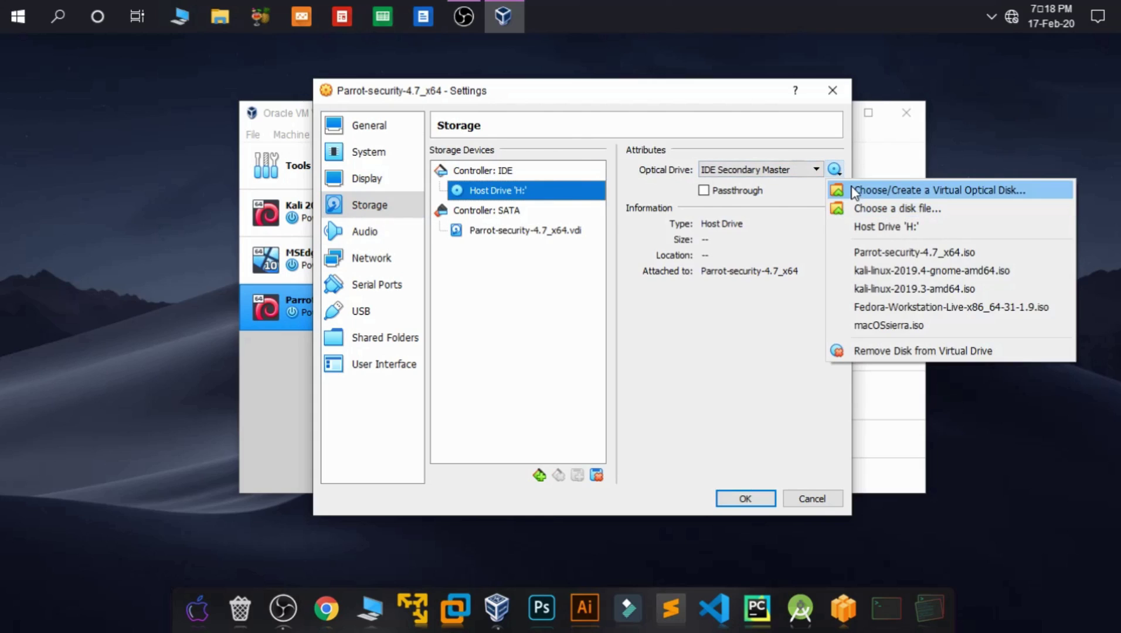
left_click(870, 253)
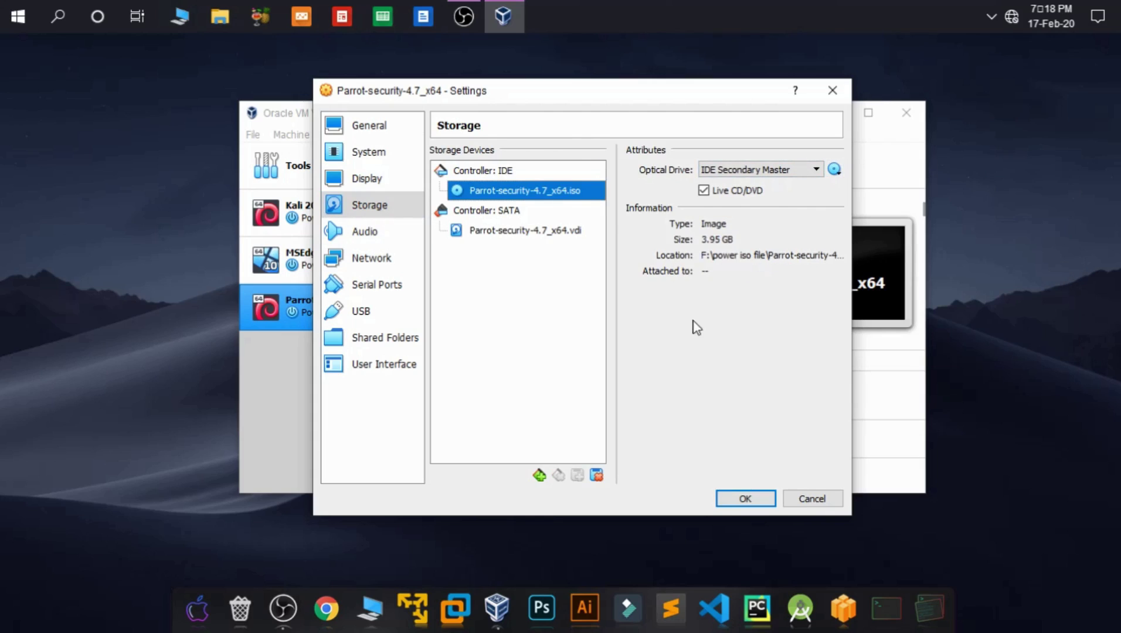
left_click(744, 500)
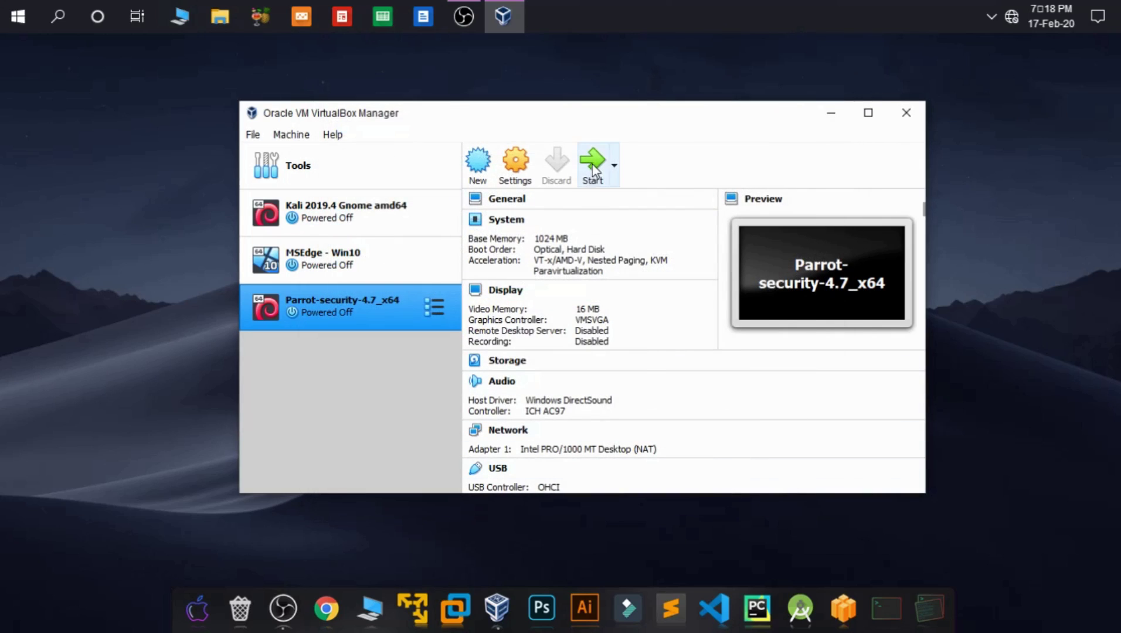
Step: Start the Parrot VM and open the Install entry of its boot menu
left_click(592, 166)
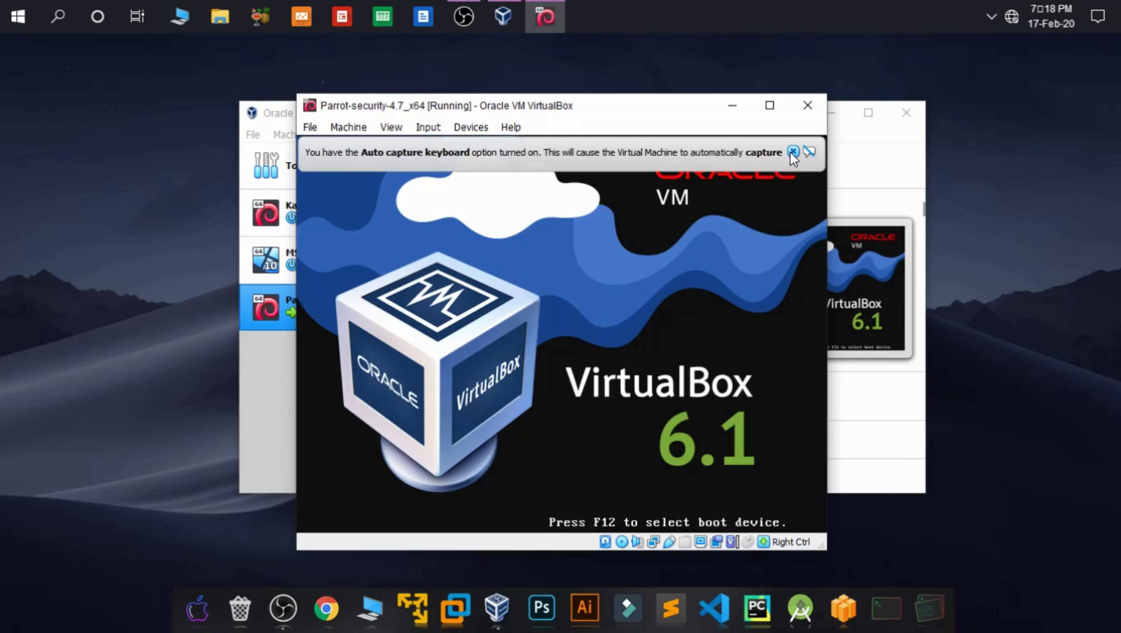
left_click(792, 152)
key("Down")
key("Down")
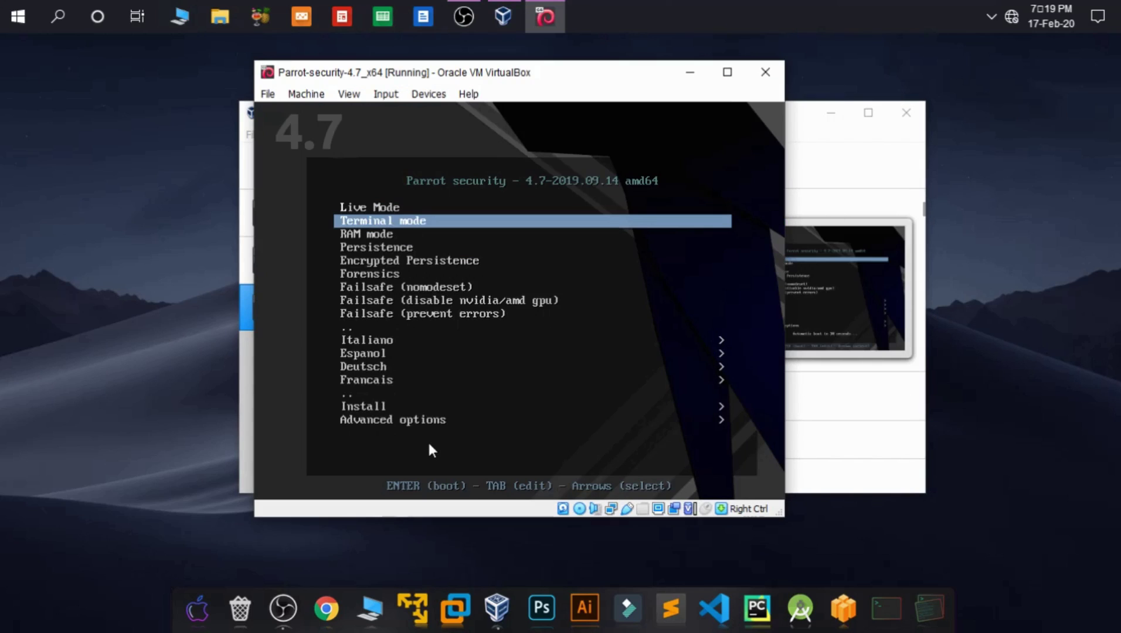
key("Down")
key("Down")
key("Down")
key("Down")
key("Down")
key("Down")
key("Down")
key("Down")
key("Down")
key("Down")
key("Down")
key("Down")
key("Down")
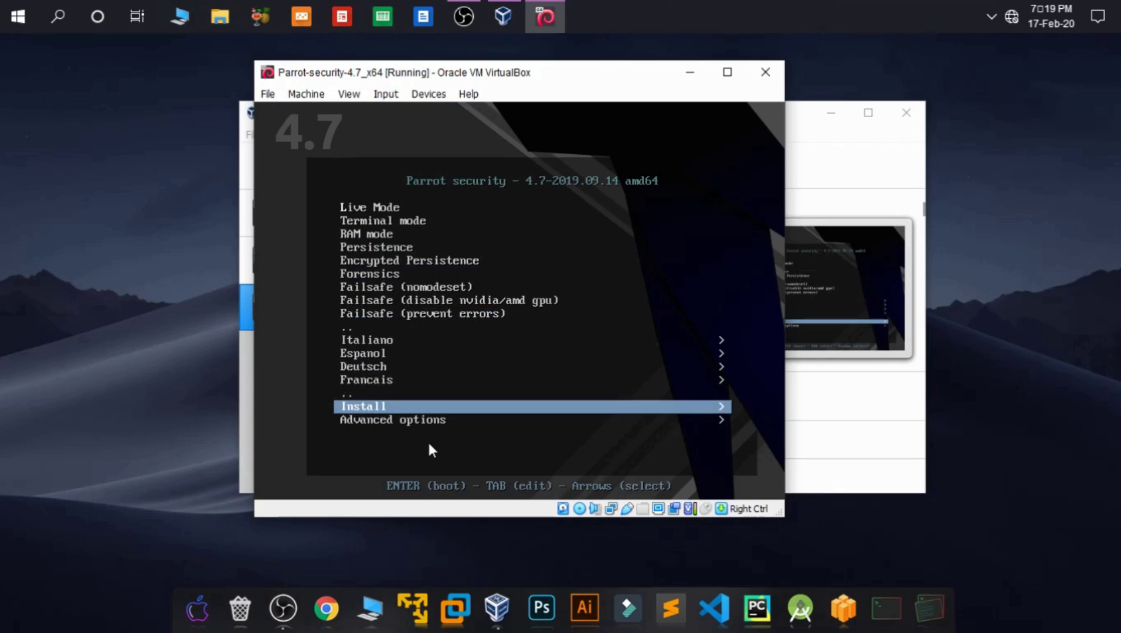
key("Return")
Step: Launch the Install with GTK GUI option
key("Down")
key("Down")
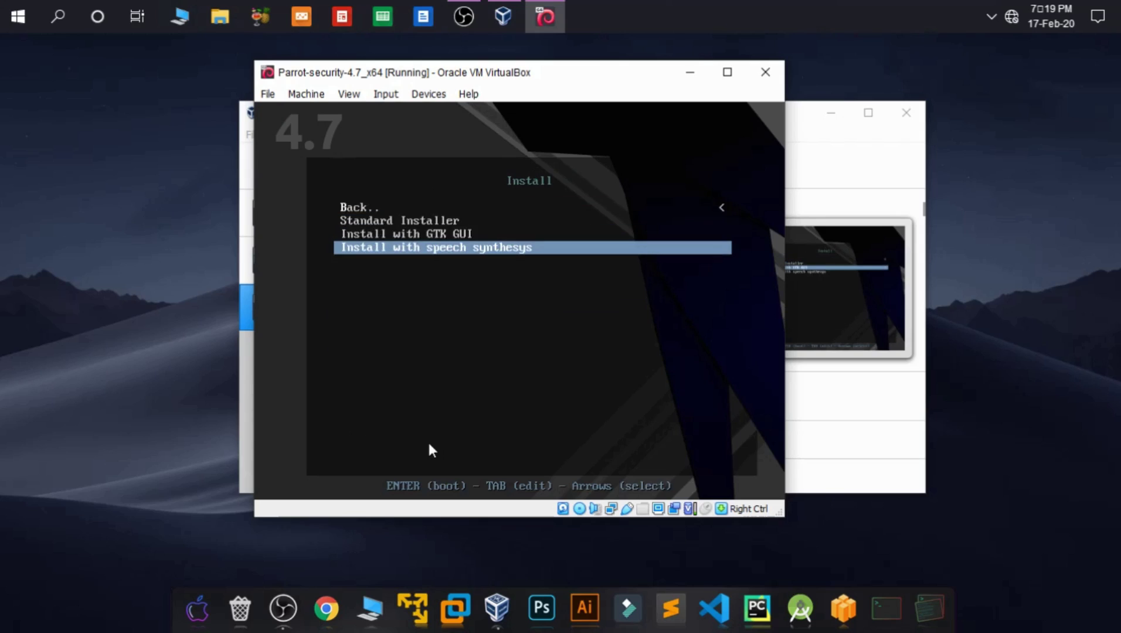
key("Up")
key("Return")
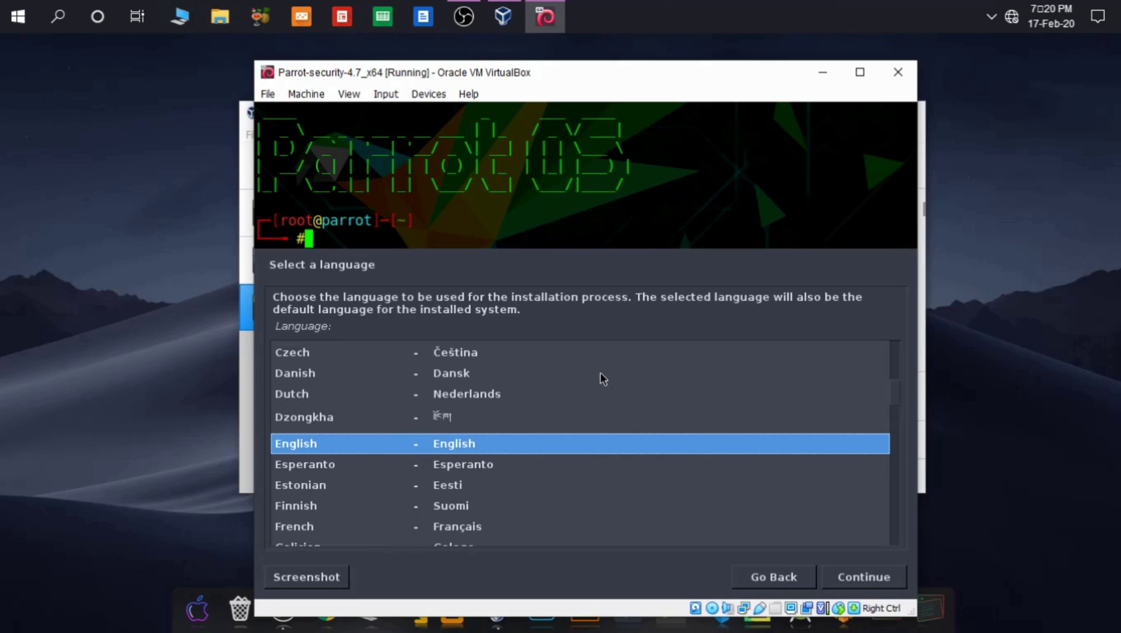
Step: Accept English as the installation language and United States as the location
key("Return")
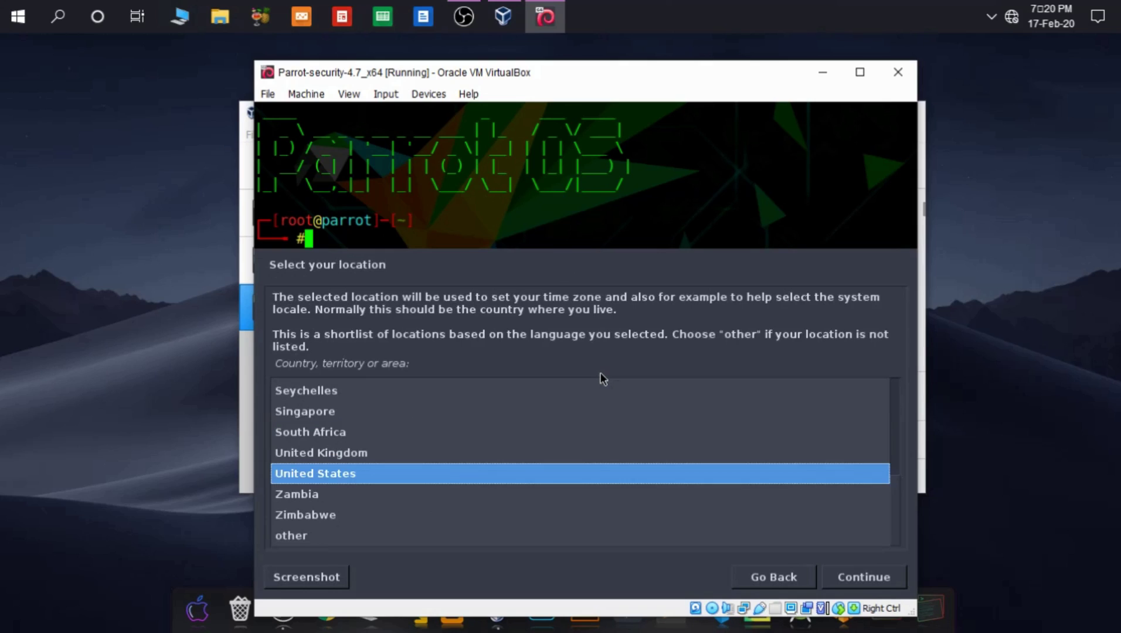
key("Return")
key("Return")
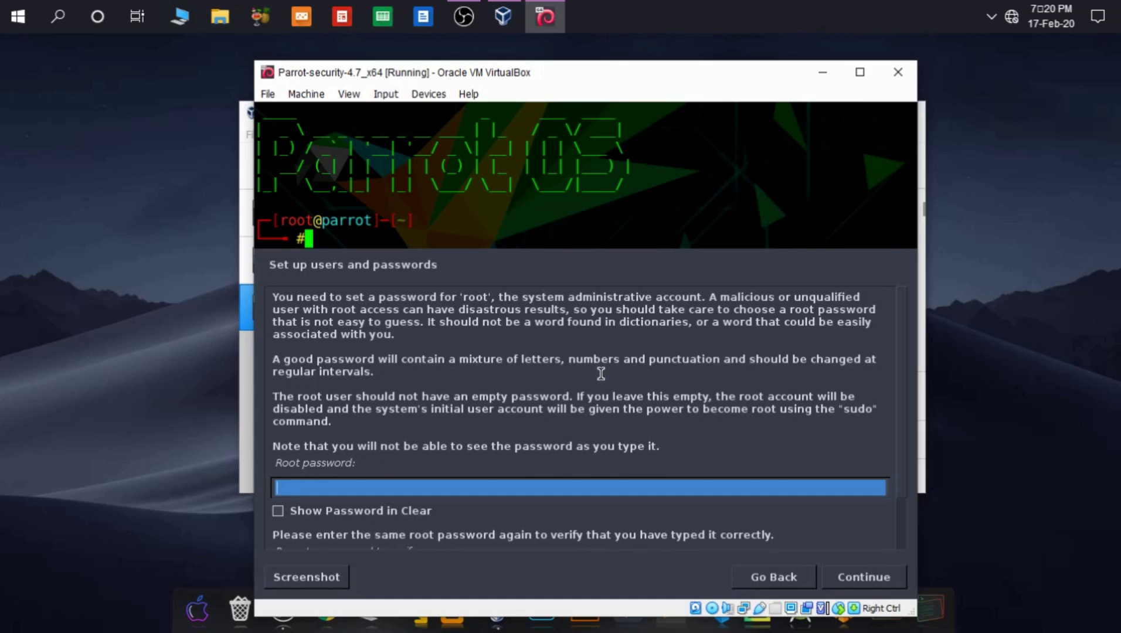
Step: Set the root password and enter the new user's full name, keeping the suggested username
type("toor")
key("Return")
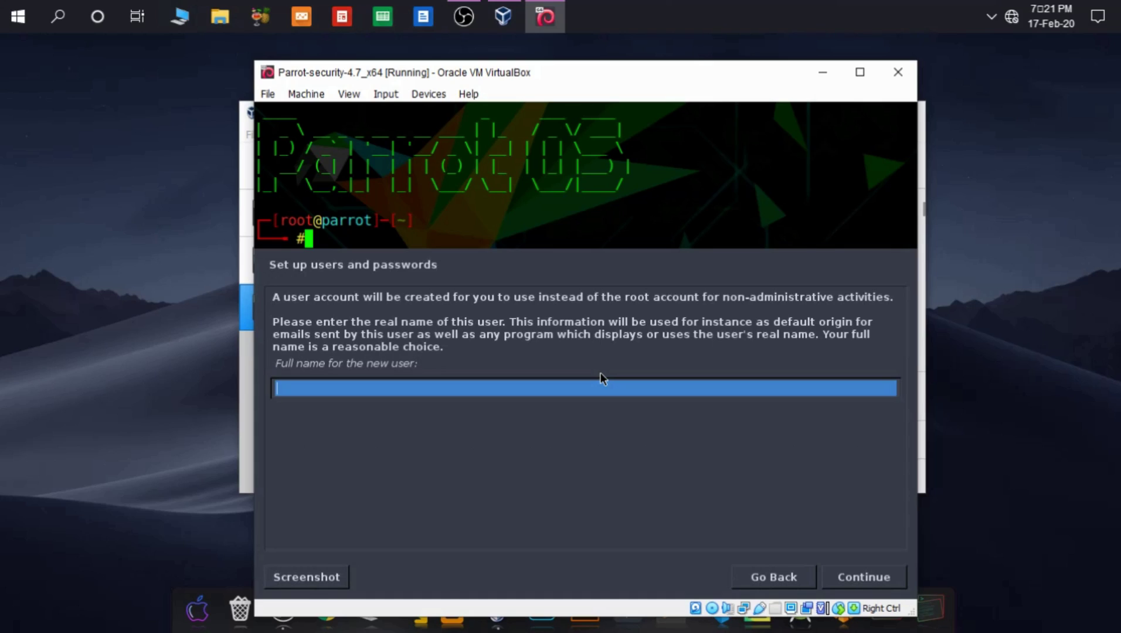
type("panther tech")
key("Return")
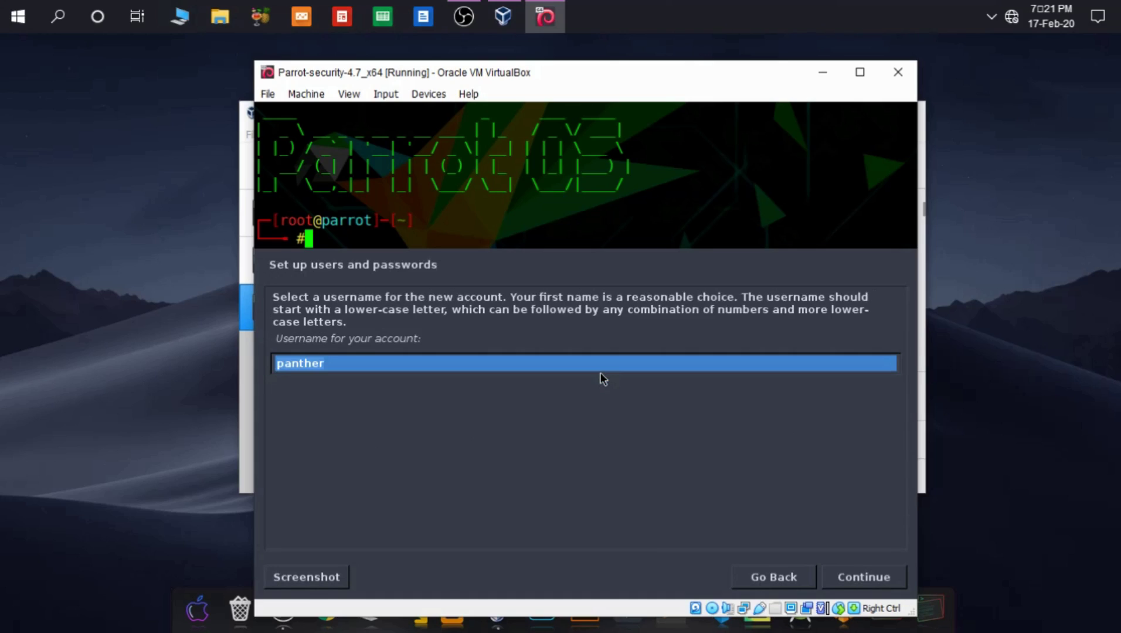
key("Return")
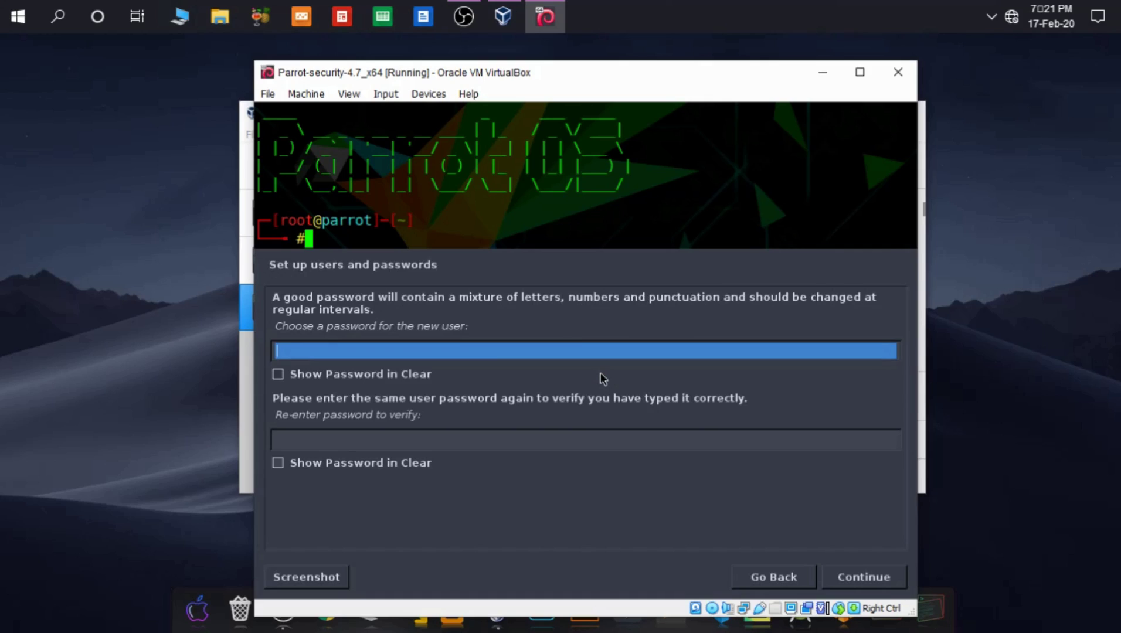
Step: Enter and confirm the new user's password, then accept Eastern as the time zone
type("123")
key("Return")
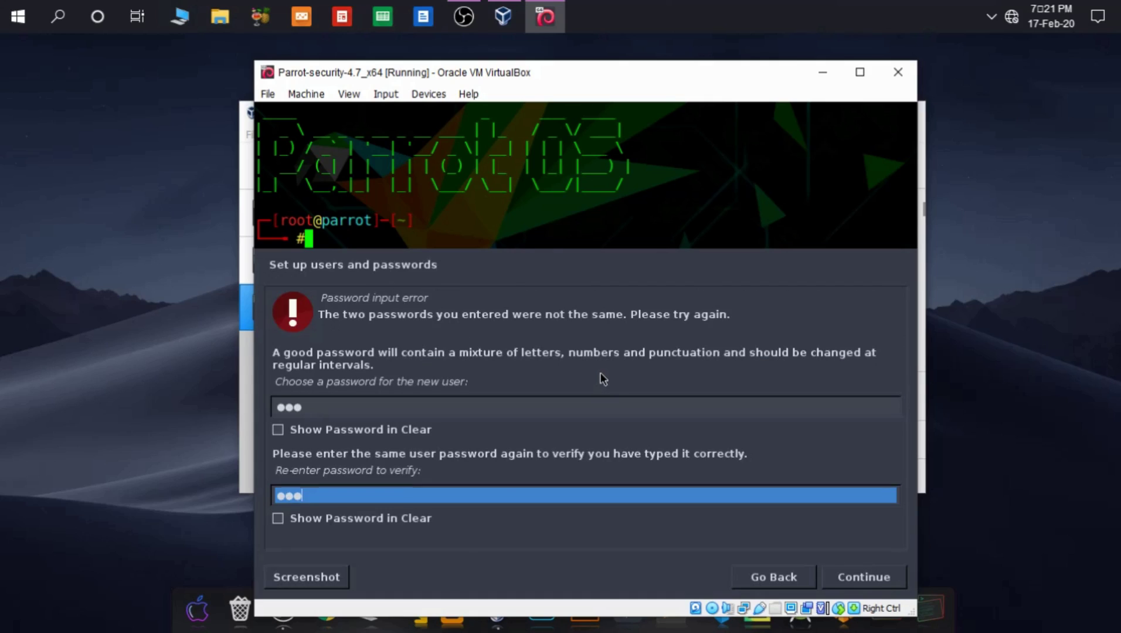
key("Tab")
key("Tab")
key("Tab")
key("Tab")
key("Tab")
key("Tab")
key("Tab")
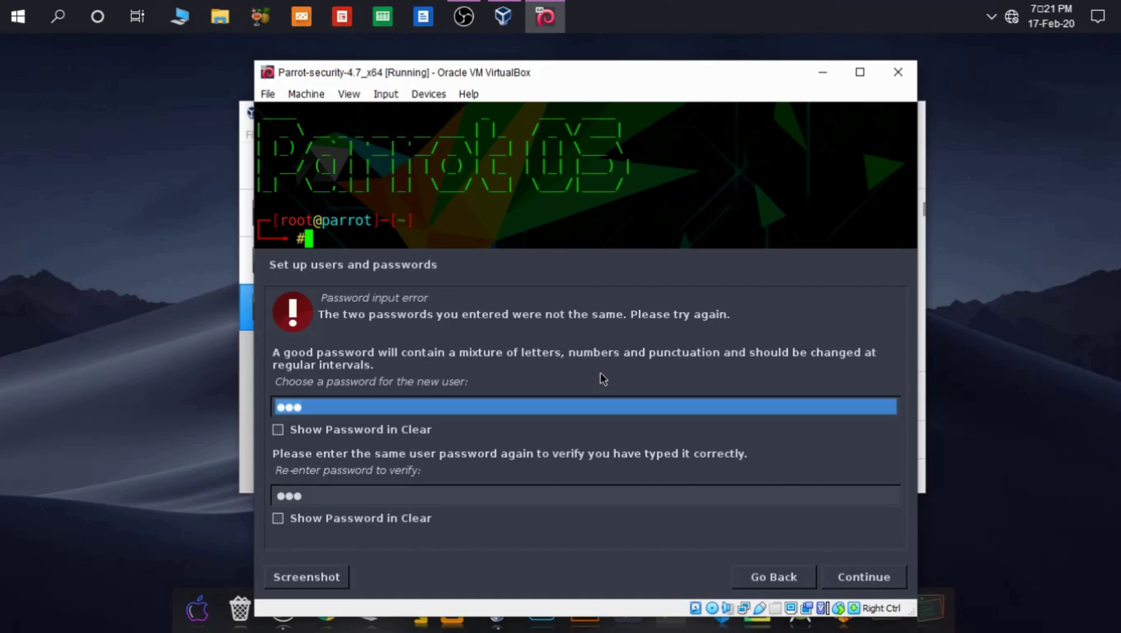
key("Tab")
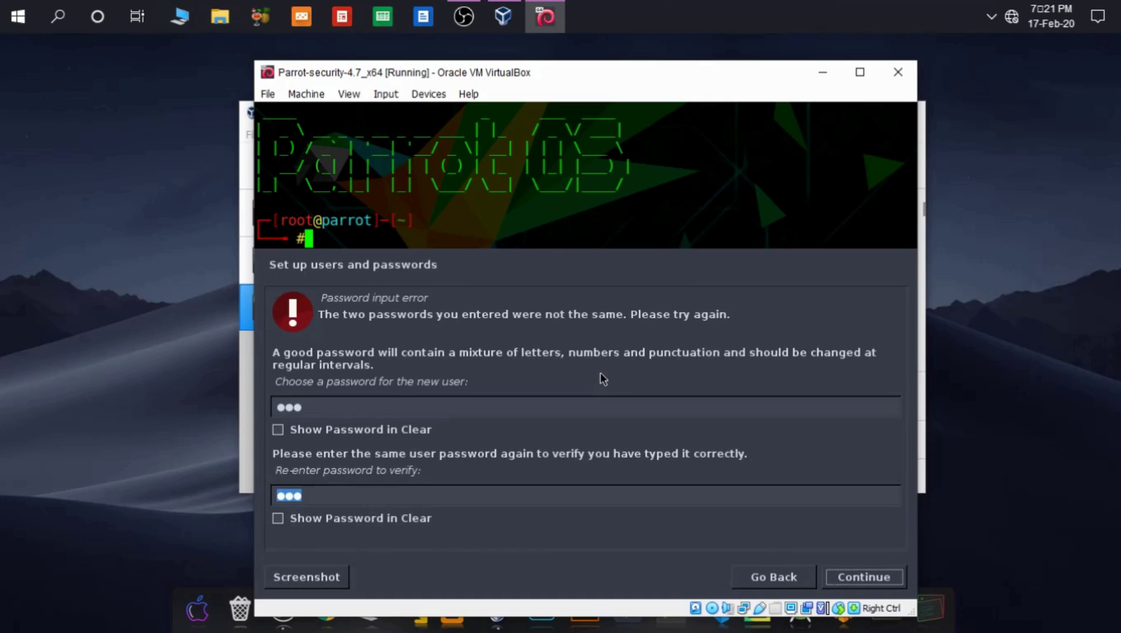
key("Return")
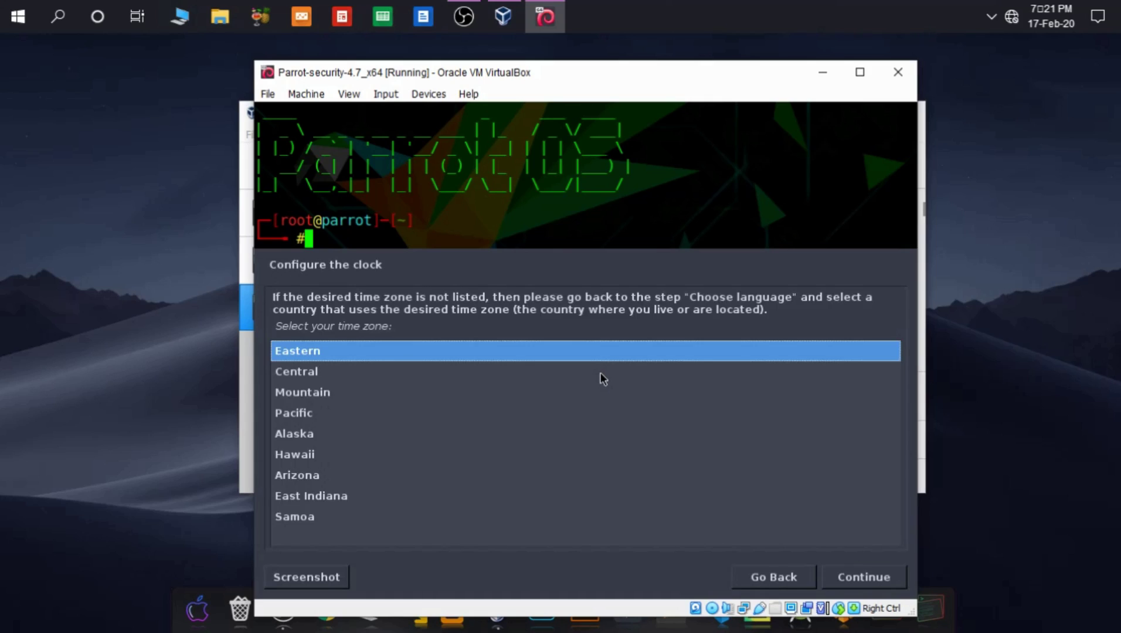
key("Return")
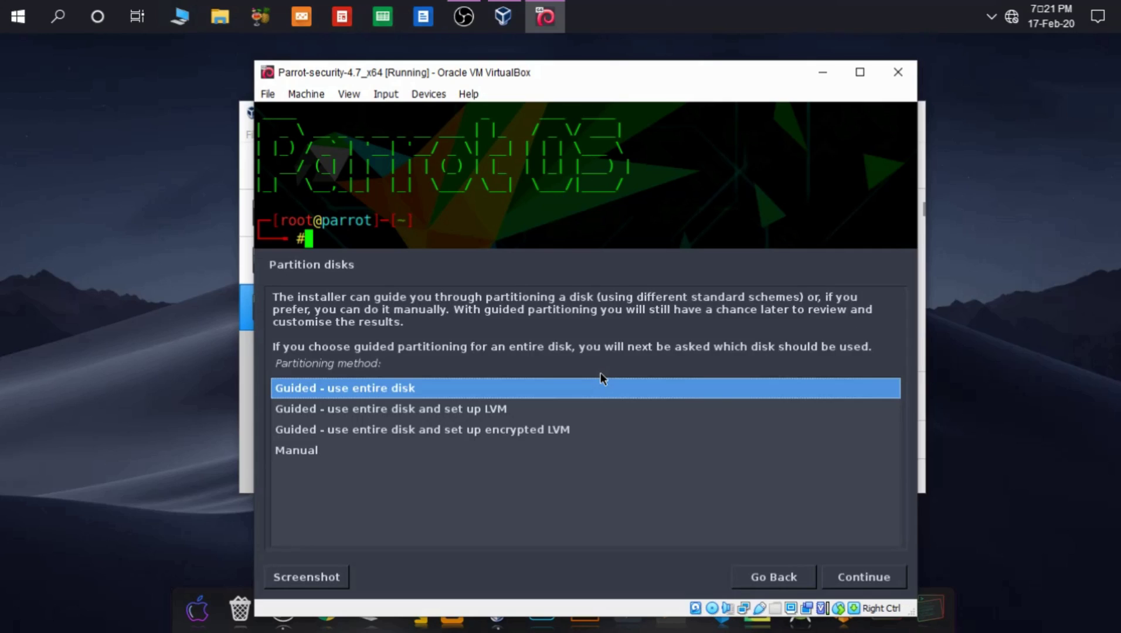
Step: Choose guided partitioning of the whole SCSI3 (sda) disk with all files in one partition
key("Return")
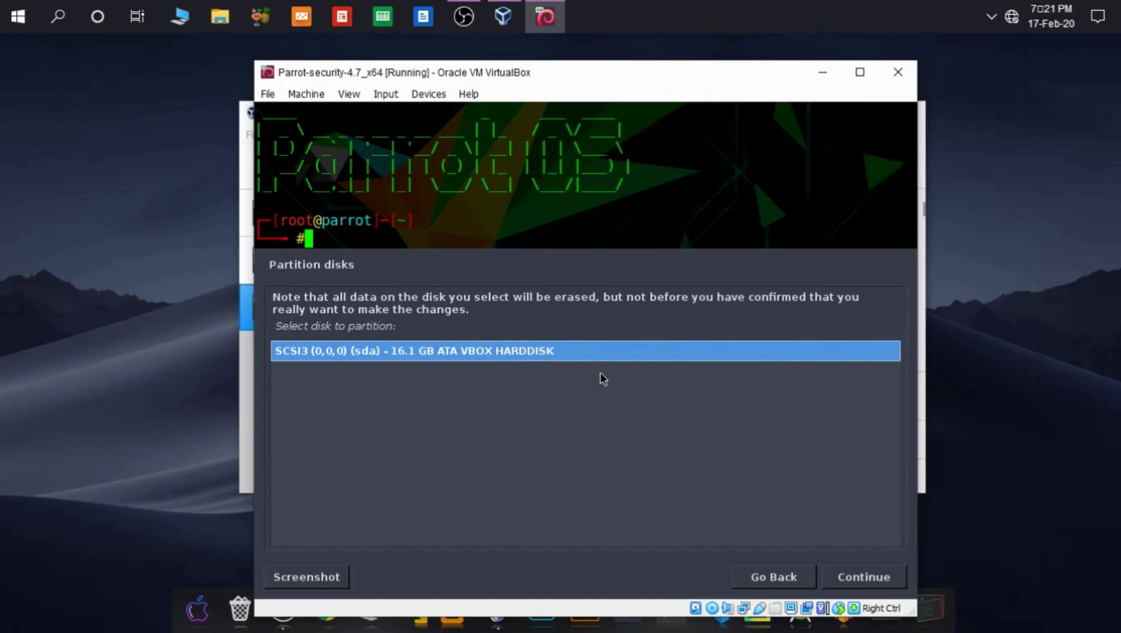
key("Return")
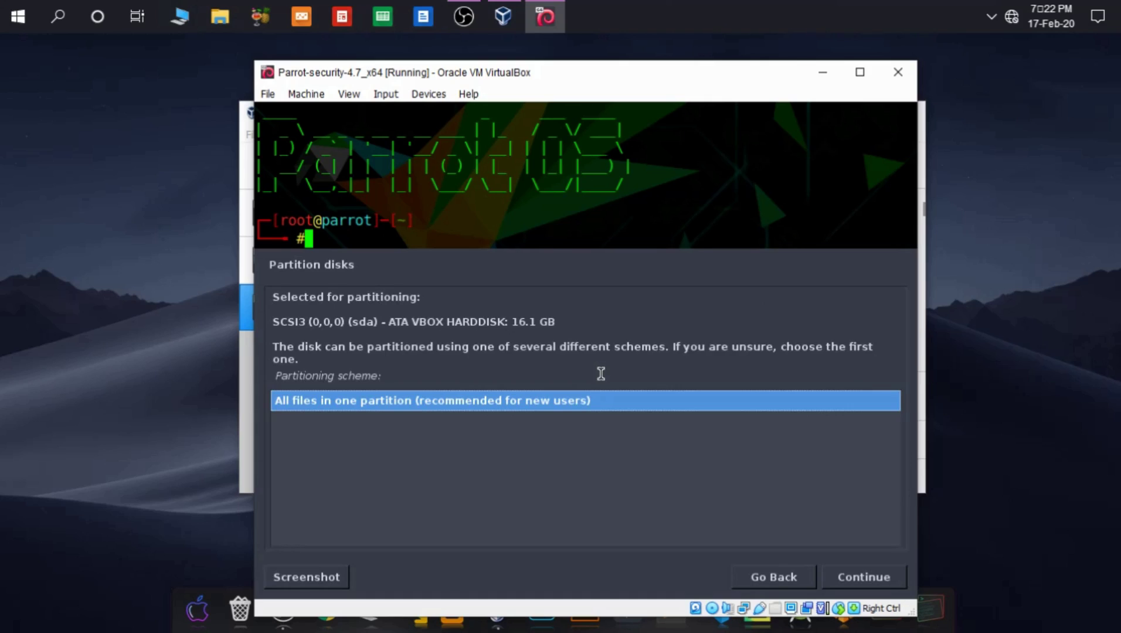
key("Return")
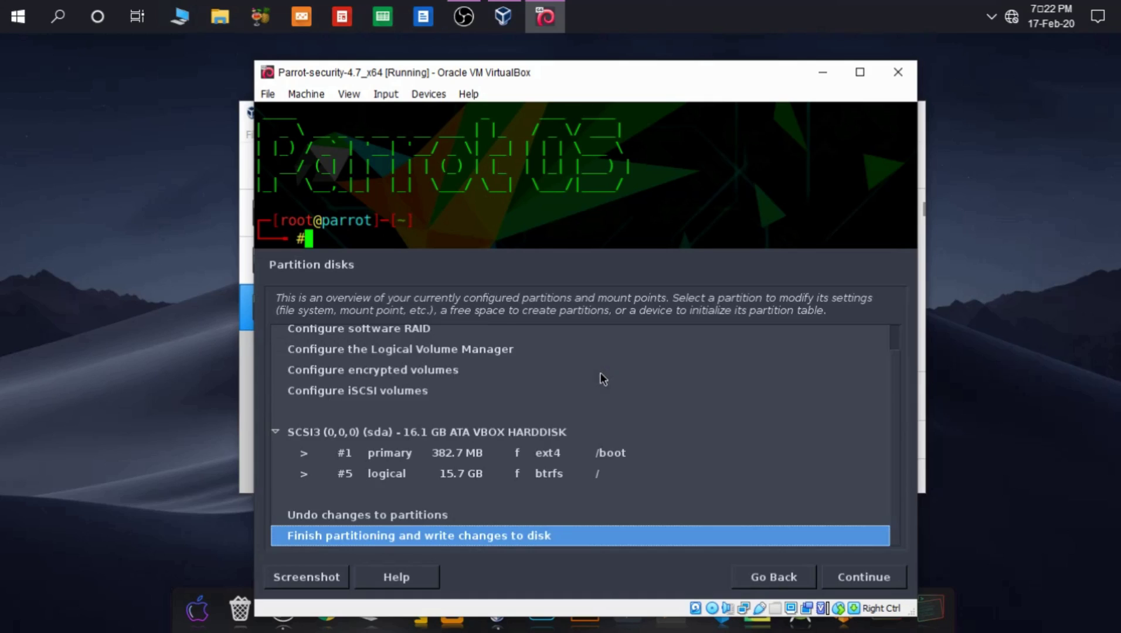
key("Return")
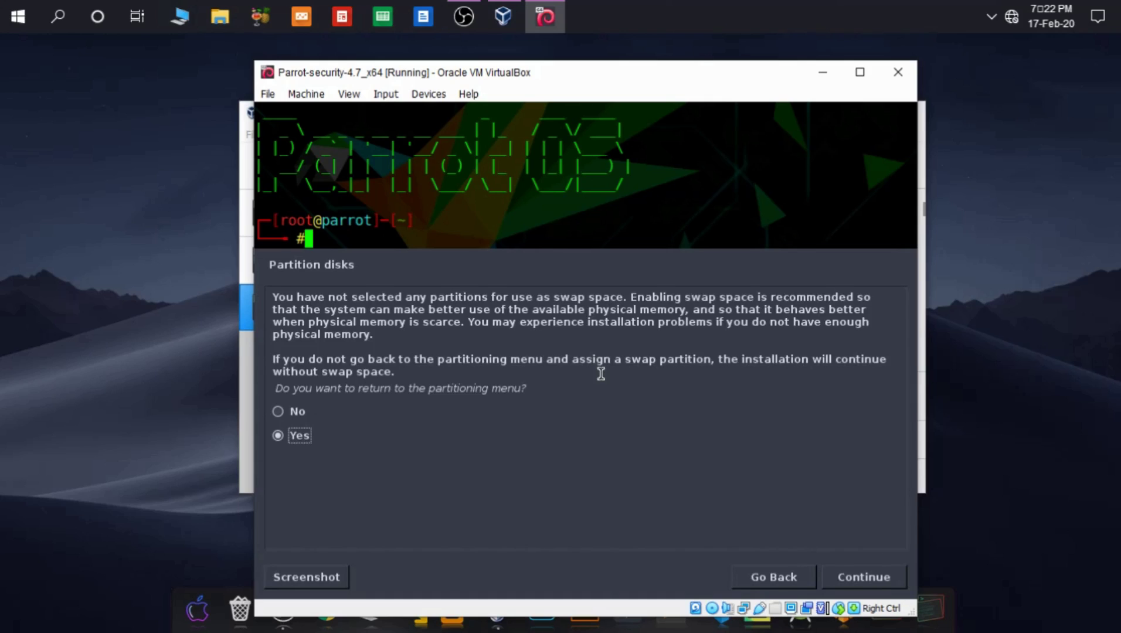
key("Up")
key("Return")
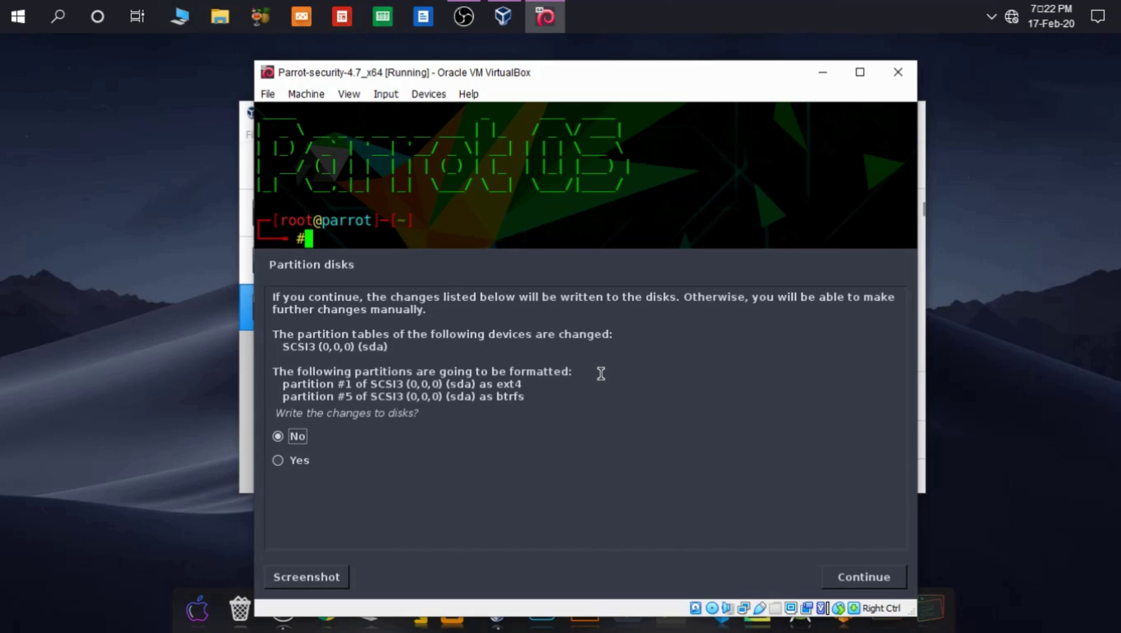
key("Down")
key("Up")
key("Return")
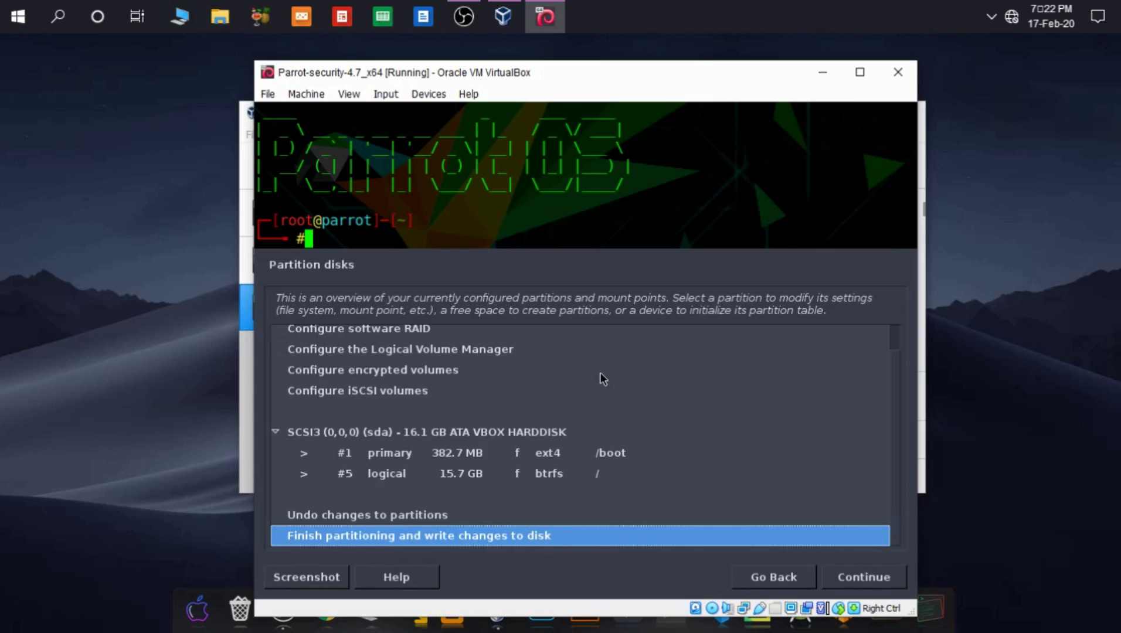
Step: Finish partitioning without swap space and confirm writing the changes to disk
key("Return")
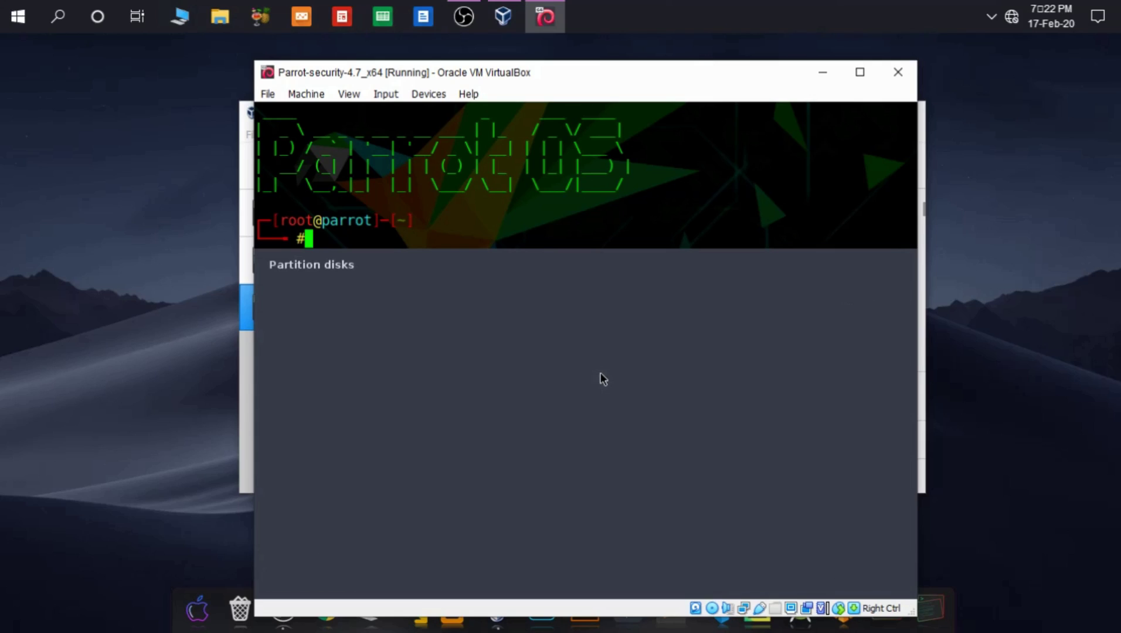
key("Down")
key("Return")
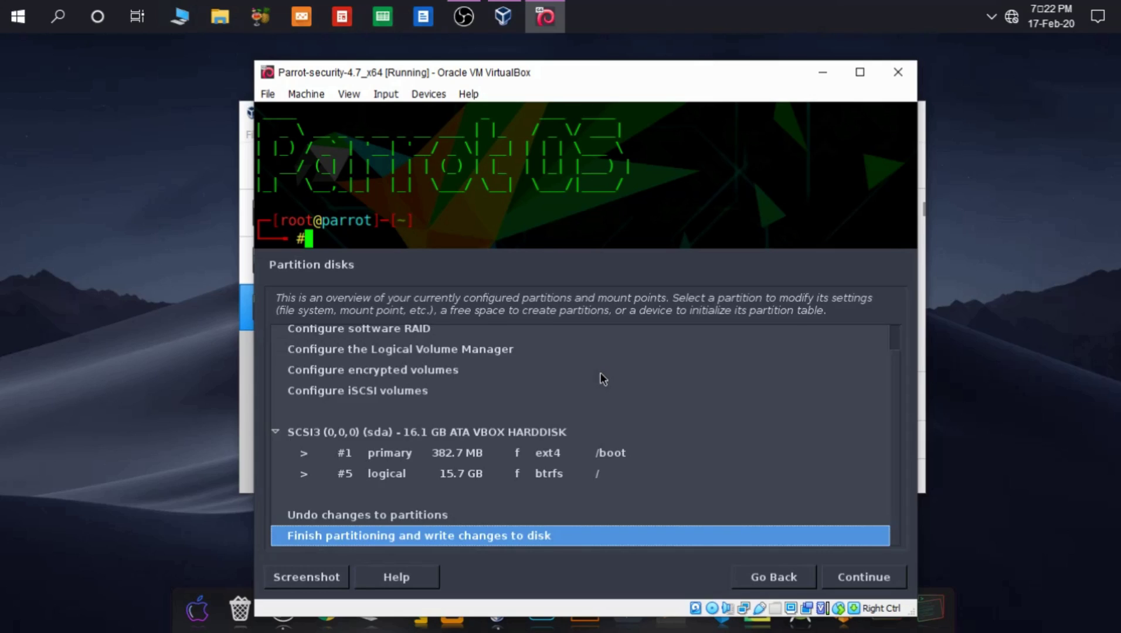
key("Return")
key("Up")
key("Return")
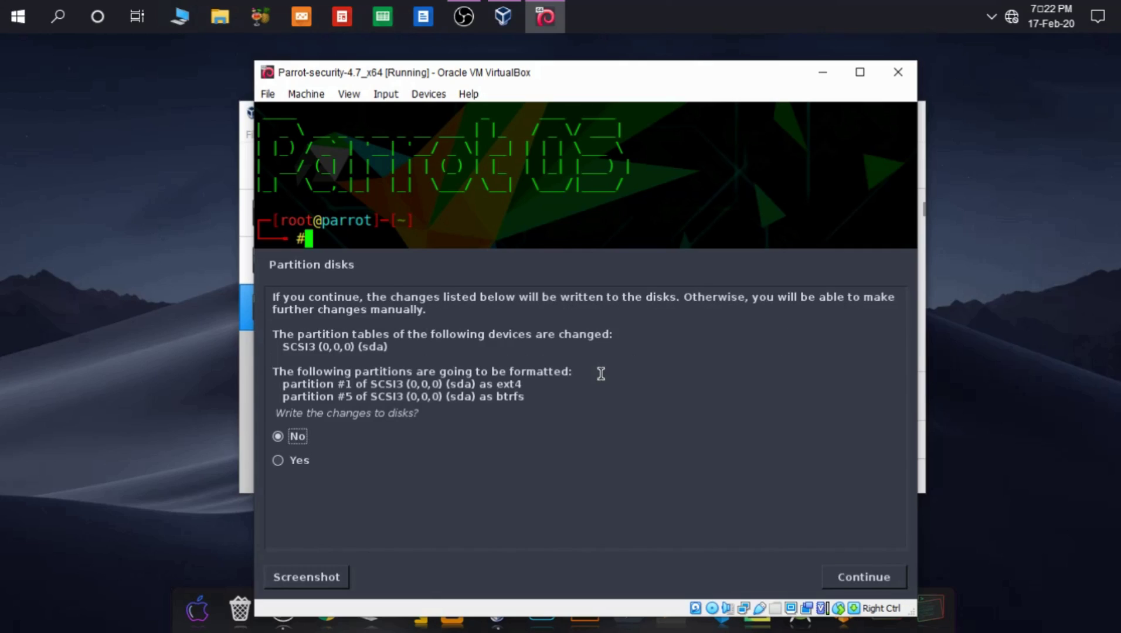
key("Down")
key("Return")
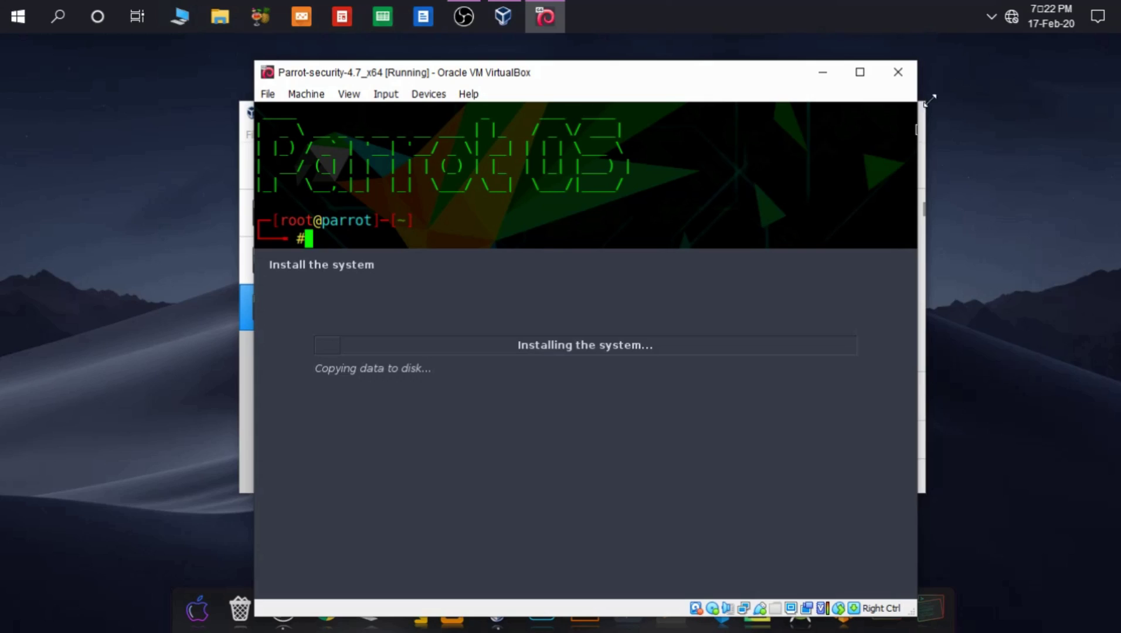
Step: Bring the Parrot VM window back on top and move it higher while the system installs
left_click(249, 116)
left_click(545, 16)
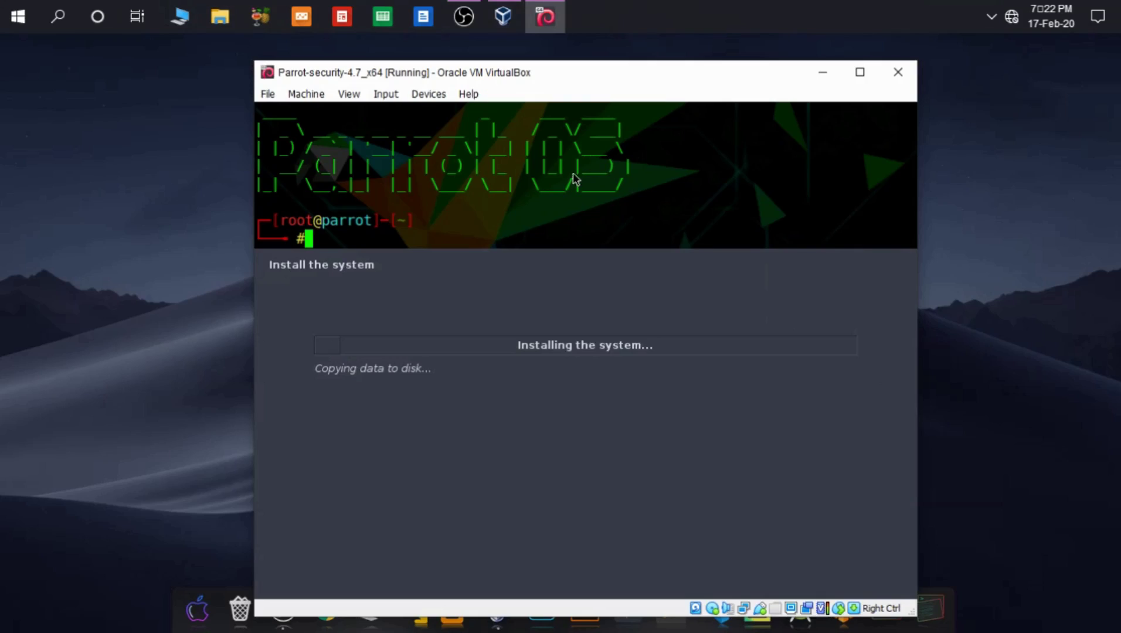
mouse_move(565, 75)
left_mouse_down()
mouse_move(549, 39)
mouse_move(561, 72)
left_mouse_up()
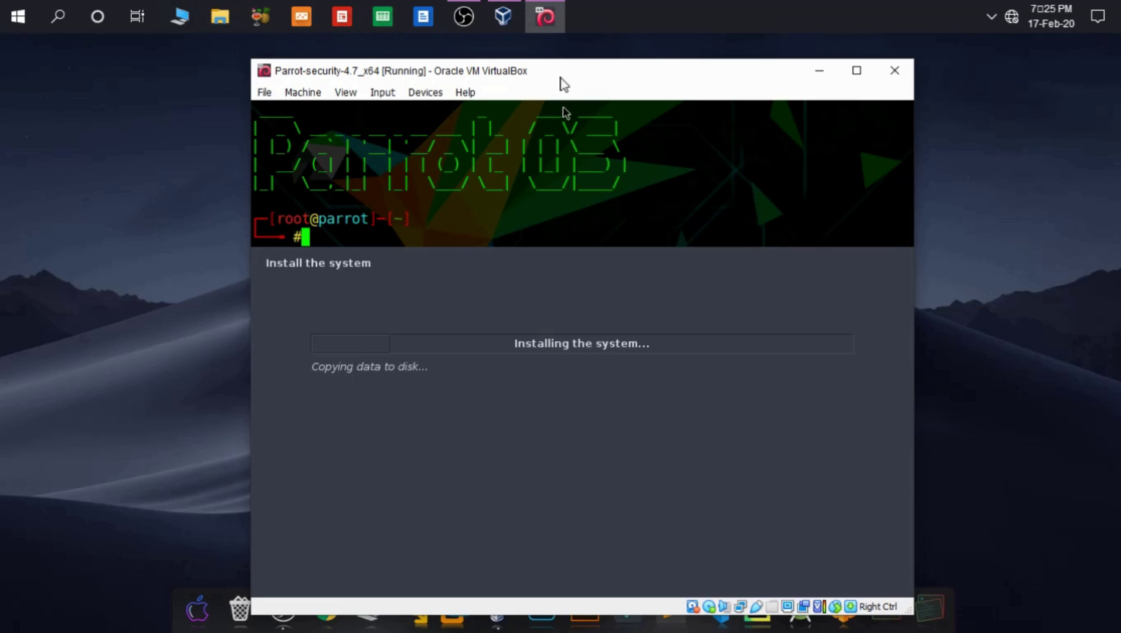
left_click_drag(560, 67, 559, 46)
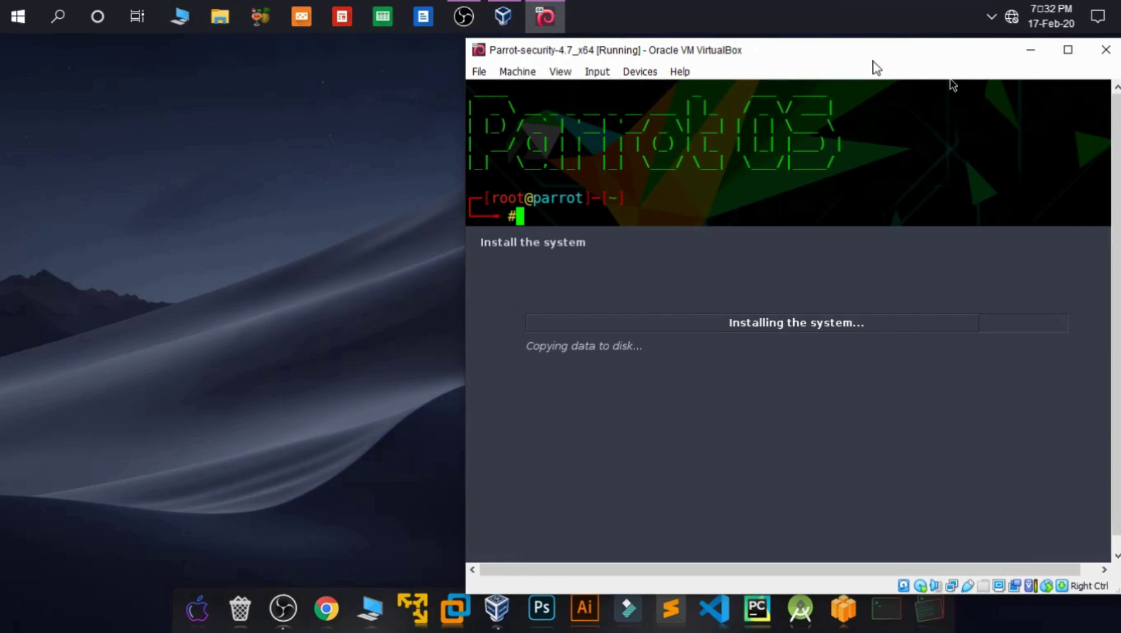
Step: Move the VM window further left while files copy, until the GRUB prompt appears
left_click_drag(852, 54, 806, 50)
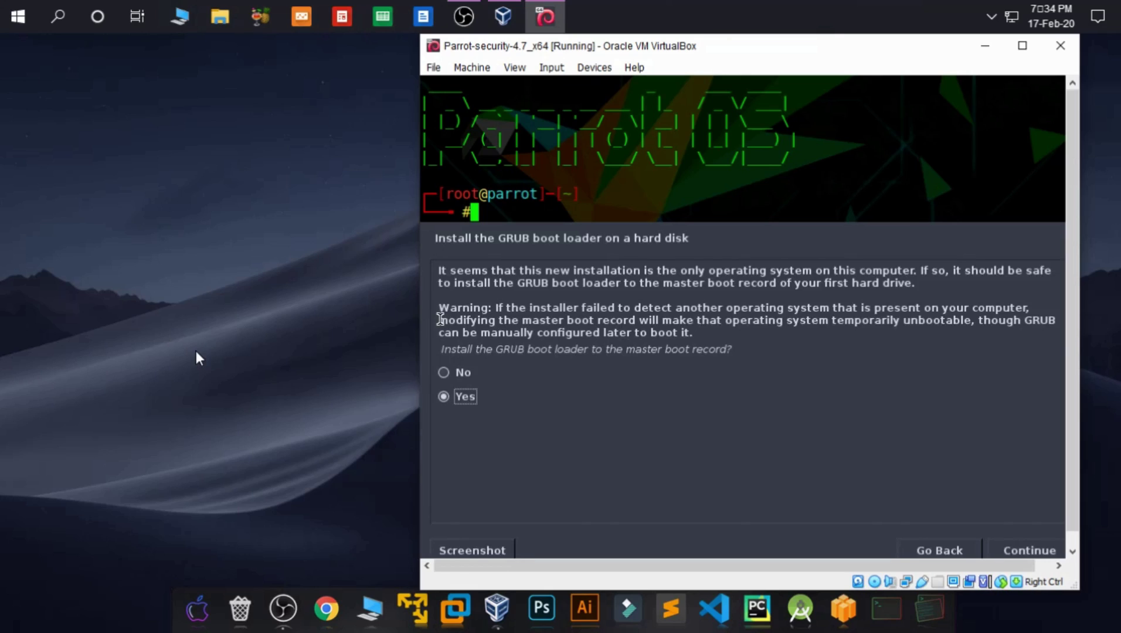
Step: Install the GRUB boot loader to the master boot record on /dev/sda
key("Return")
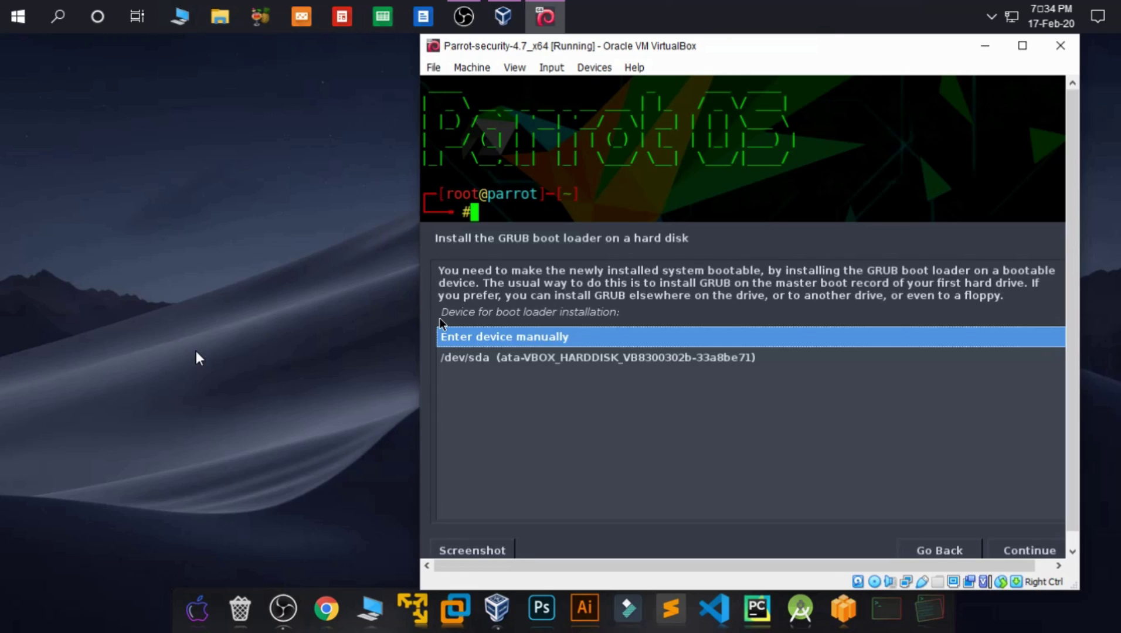
key("Down")
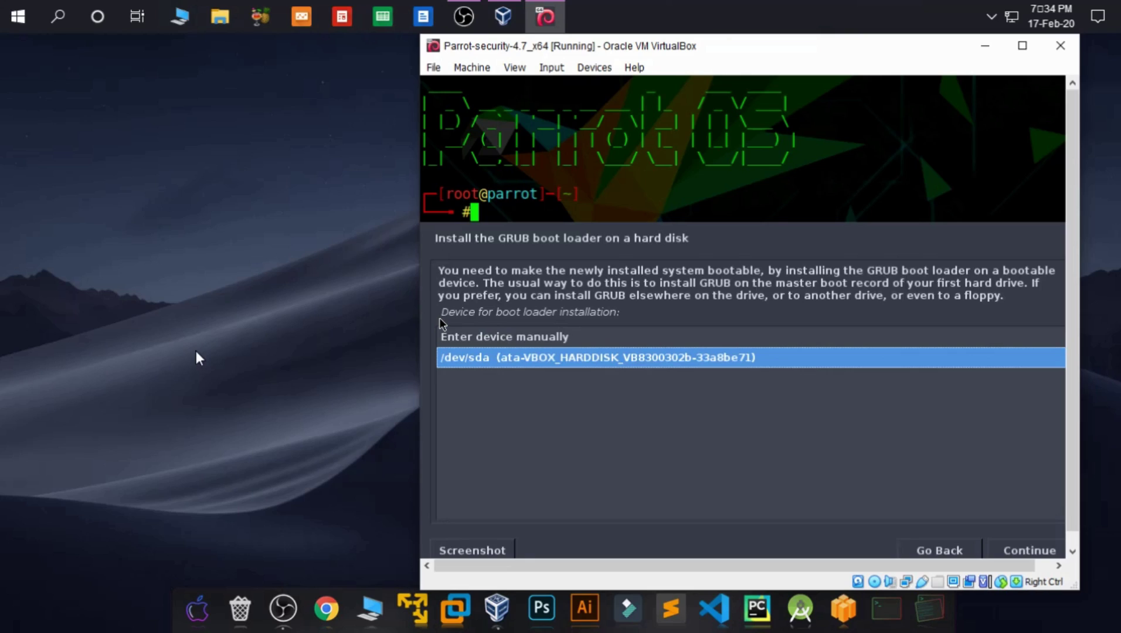
key("Return")
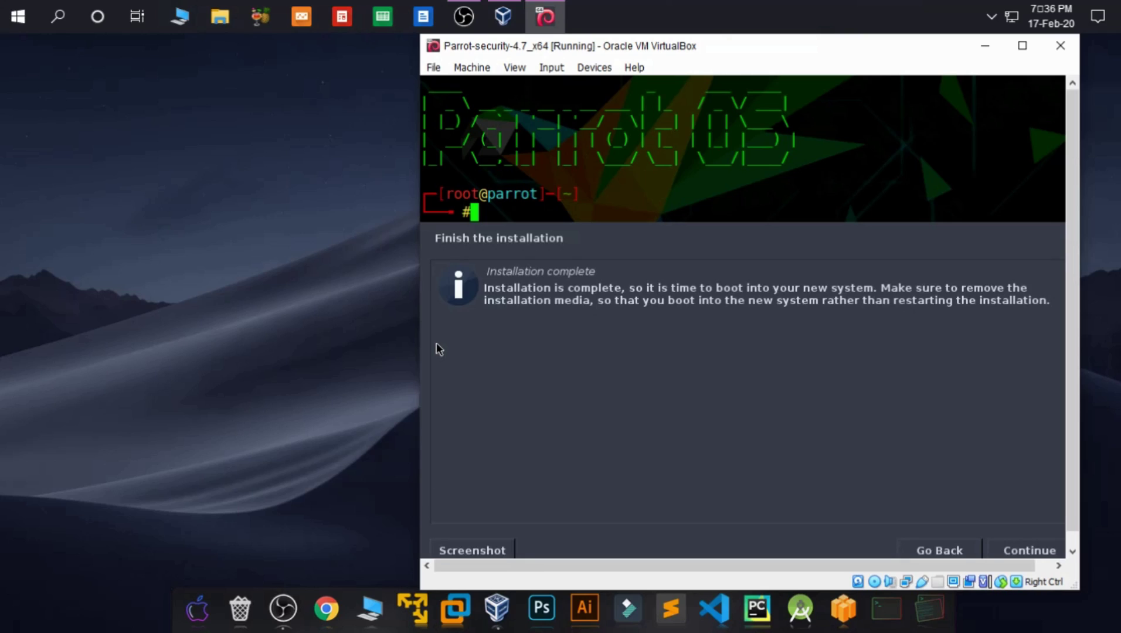
Step: Continue past Installation complete so the VM reboots into the new Parrot system
left_click(1027, 552)
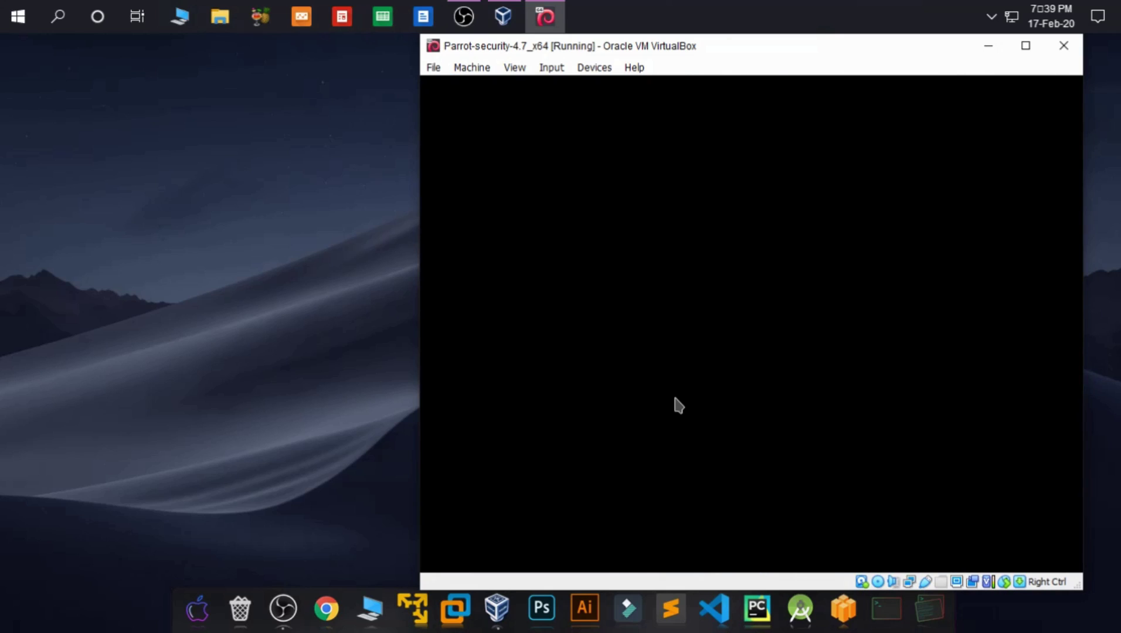
Step: Log in with the user's password and confirm the United States keyboard layout
type("p")
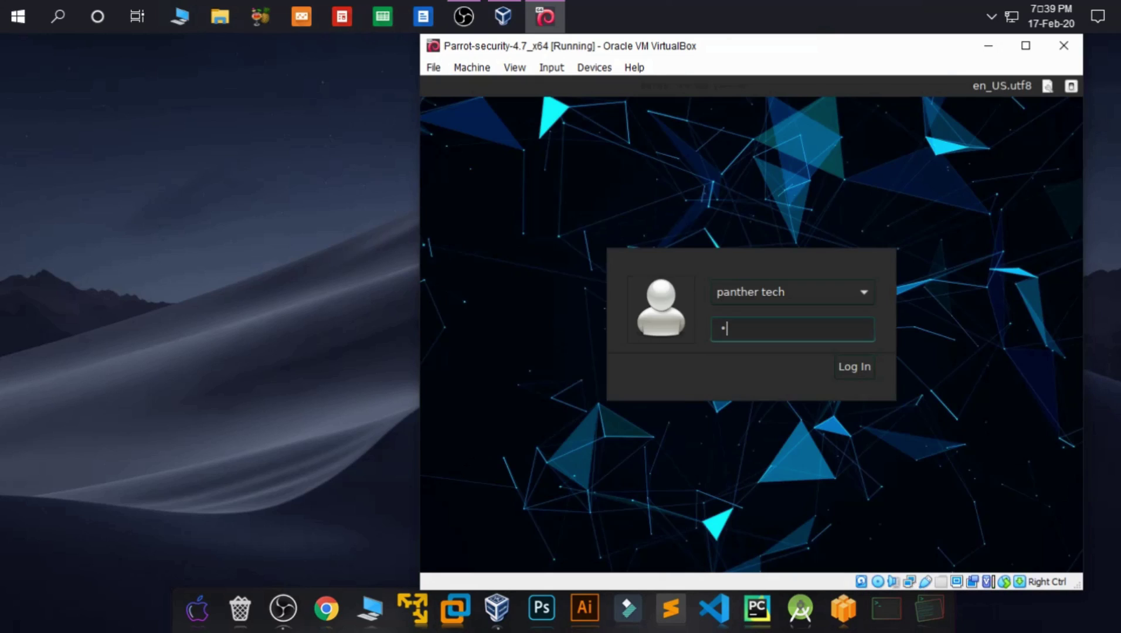
type("as")
key("Return")
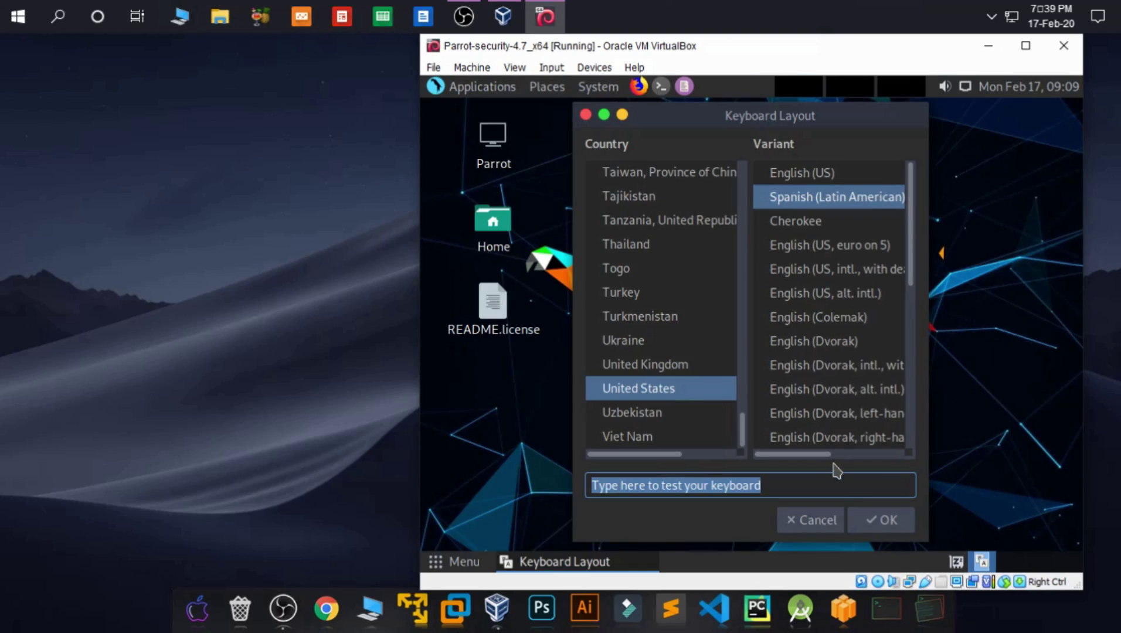
left_click(879, 520)
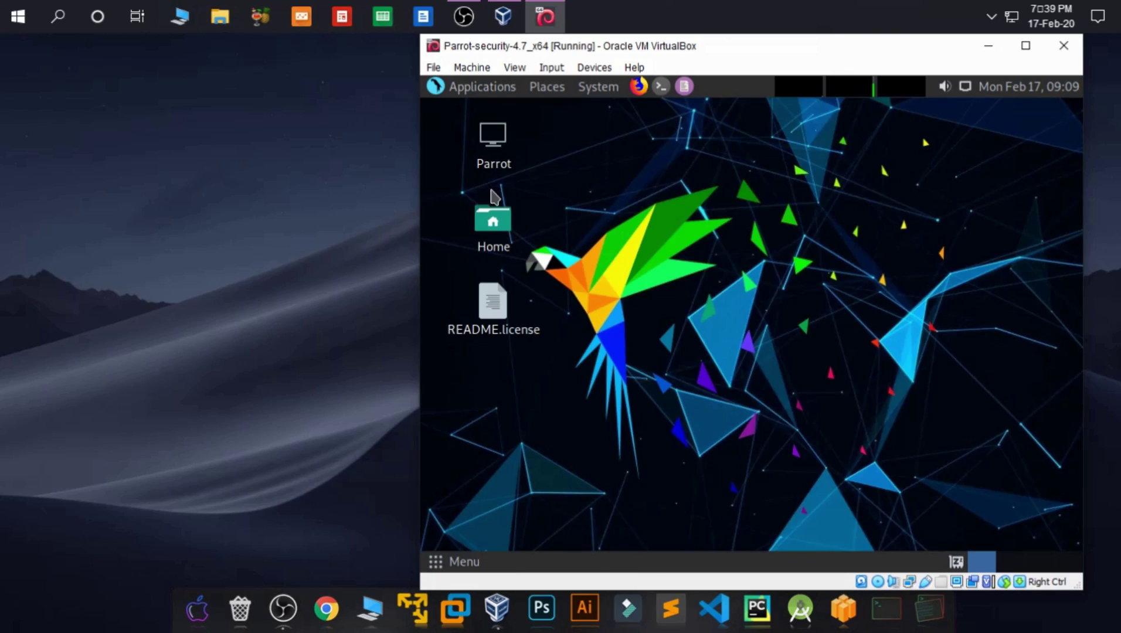
Step: Close the Applications menu and decline Parrot's check-for-updates question
left_click(464, 89)
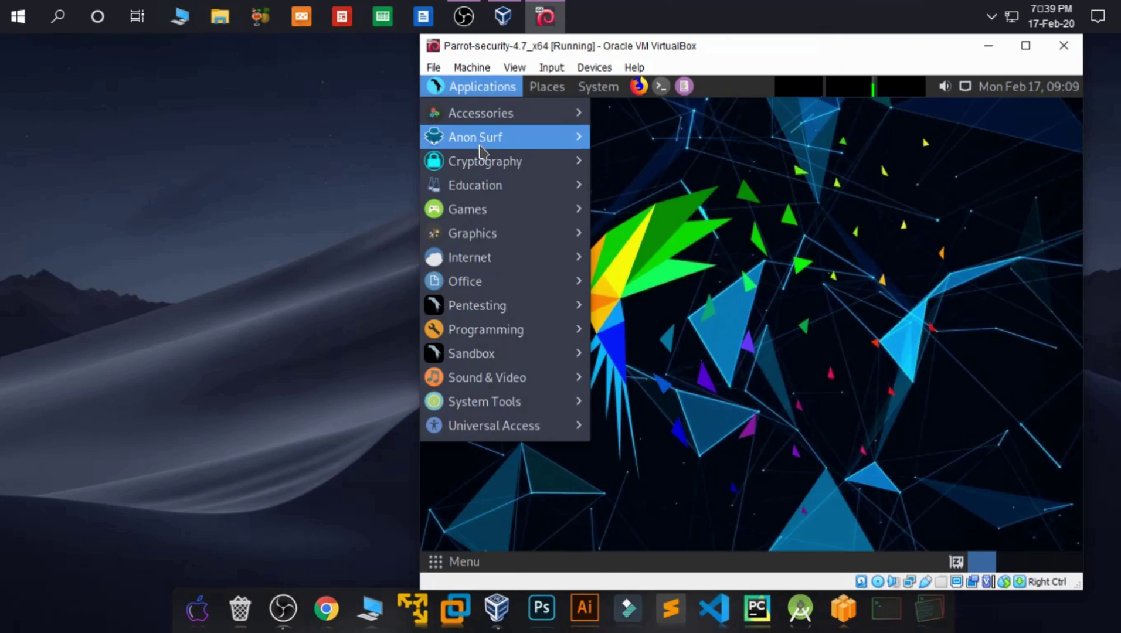
mouse_move(504, 117)
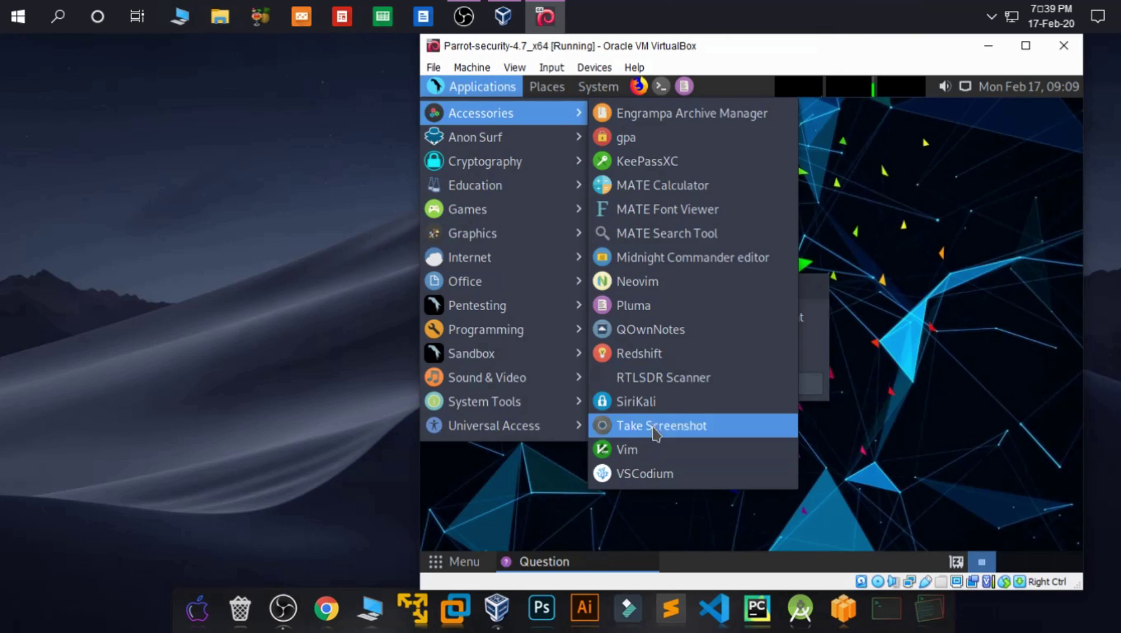
mouse_move(576, 171)
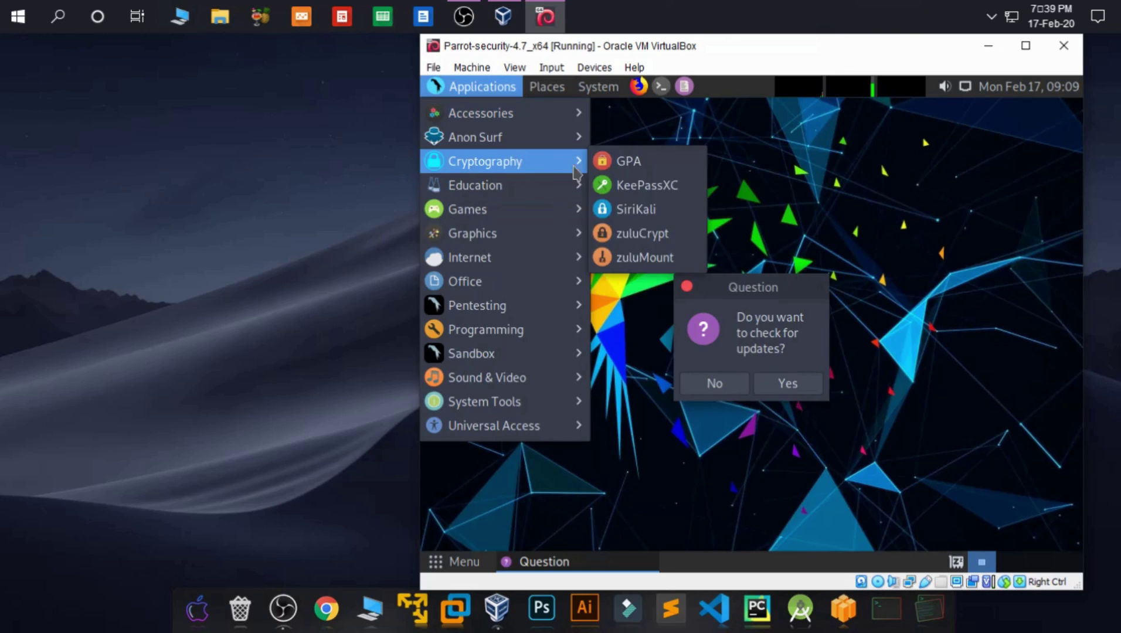
left_click(713, 384)
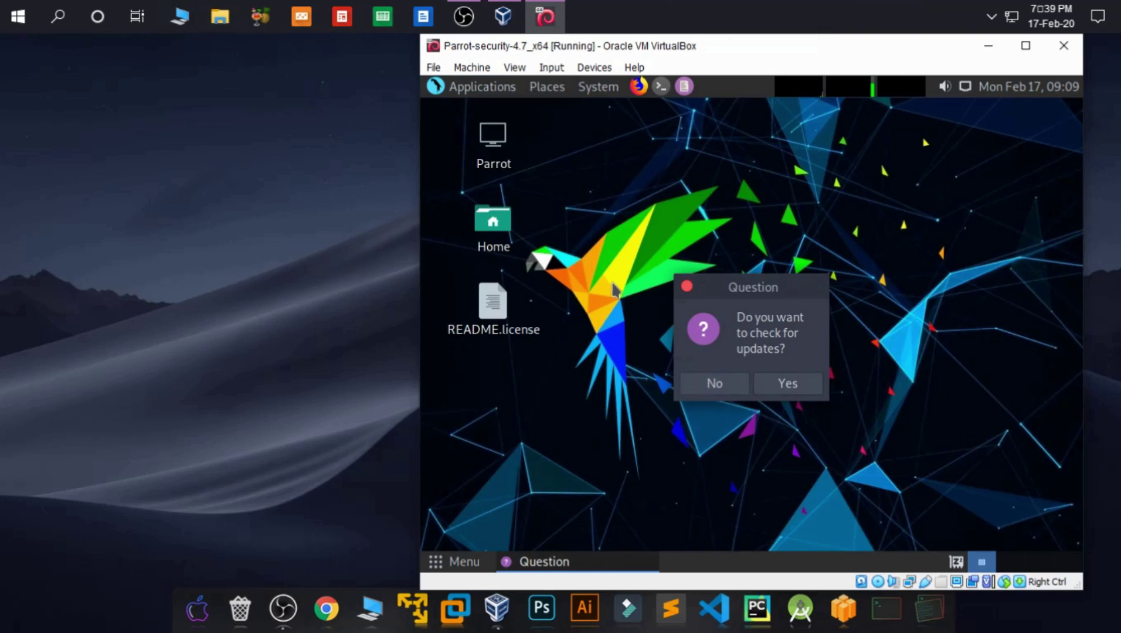
left_click(711, 382)
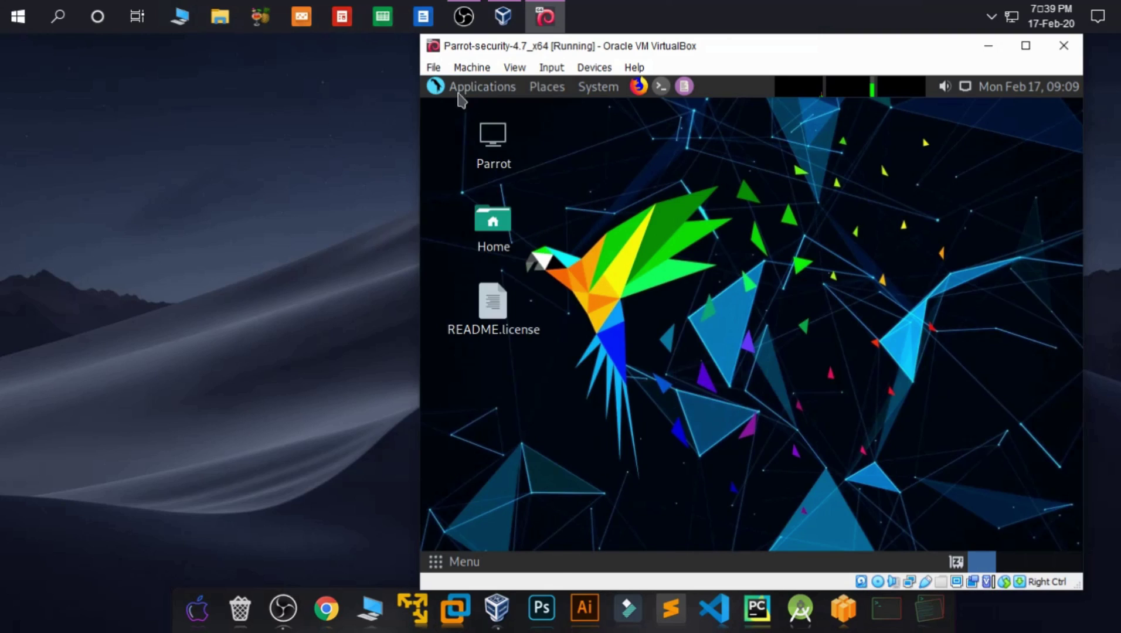
Step: Reopen the Applications menu and bring up its Pentesting category
left_click(475, 89)
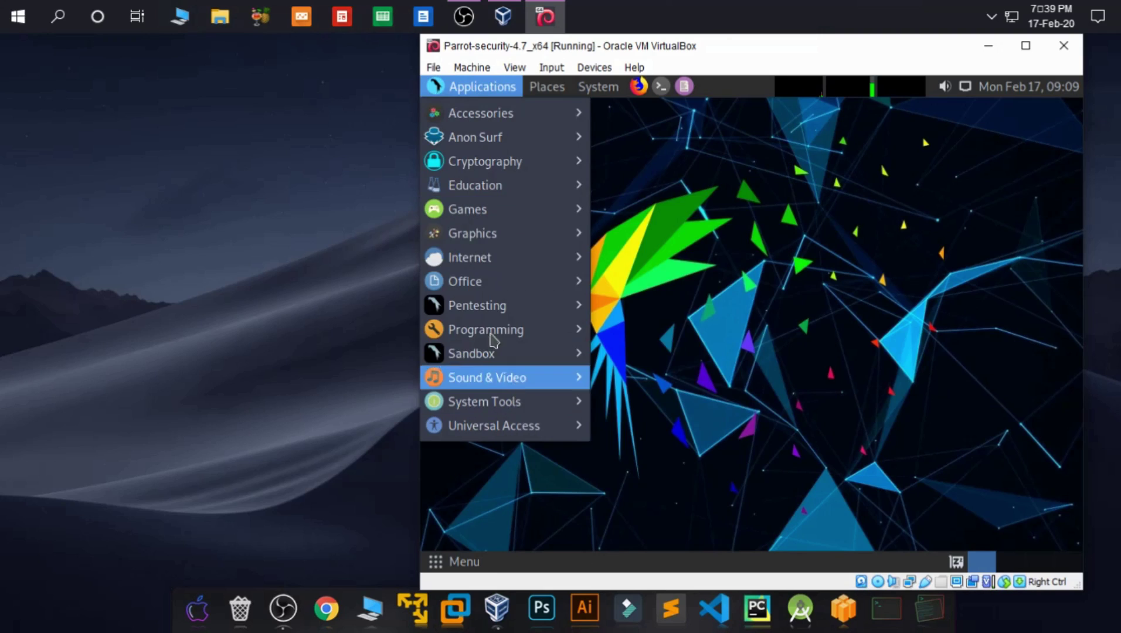
mouse_move(508, 165)
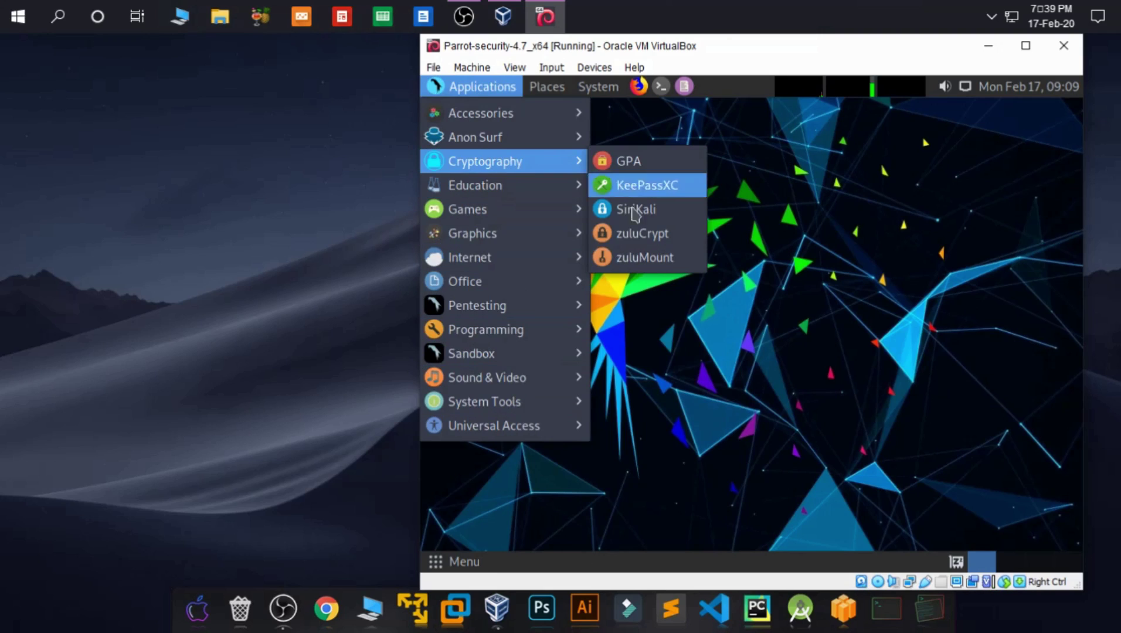
mouse_move(562, 191)
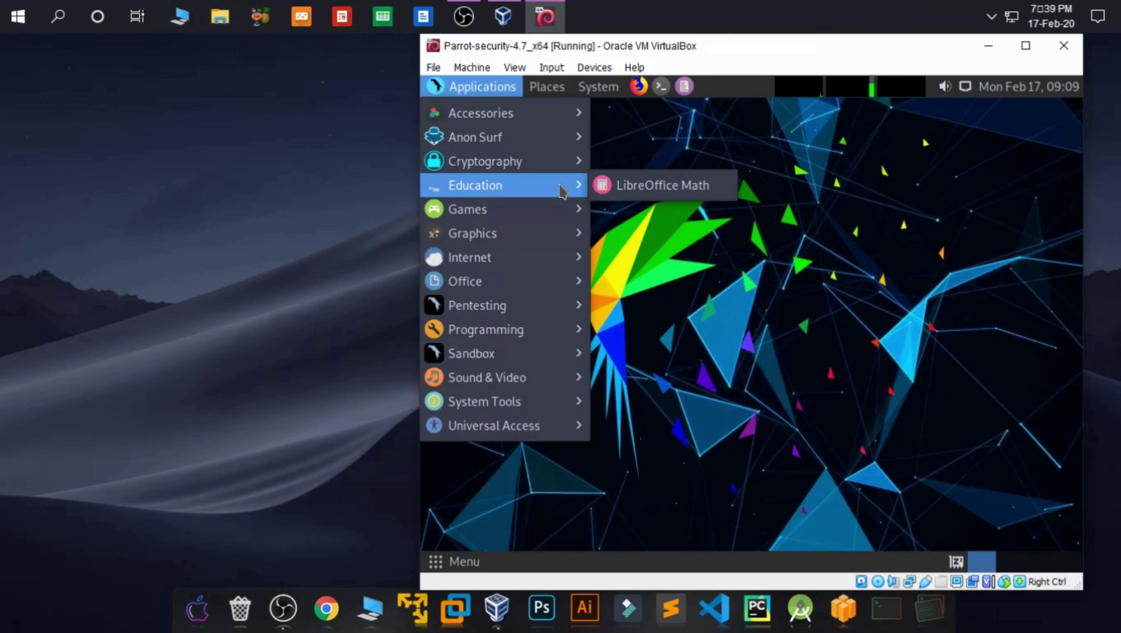
mouse_move(577, 216)
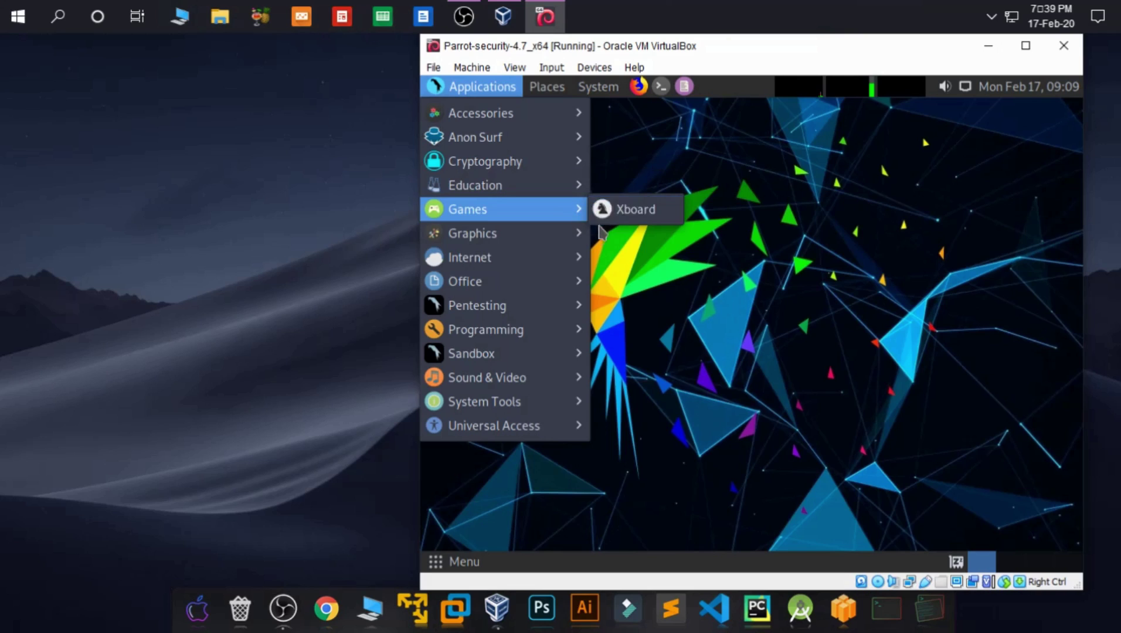
Step: Browse the Pentesting submenus down to Exploitation Tools > Metasploit Framework, showing armitage and msfvenom
mouse_move(565, 308)
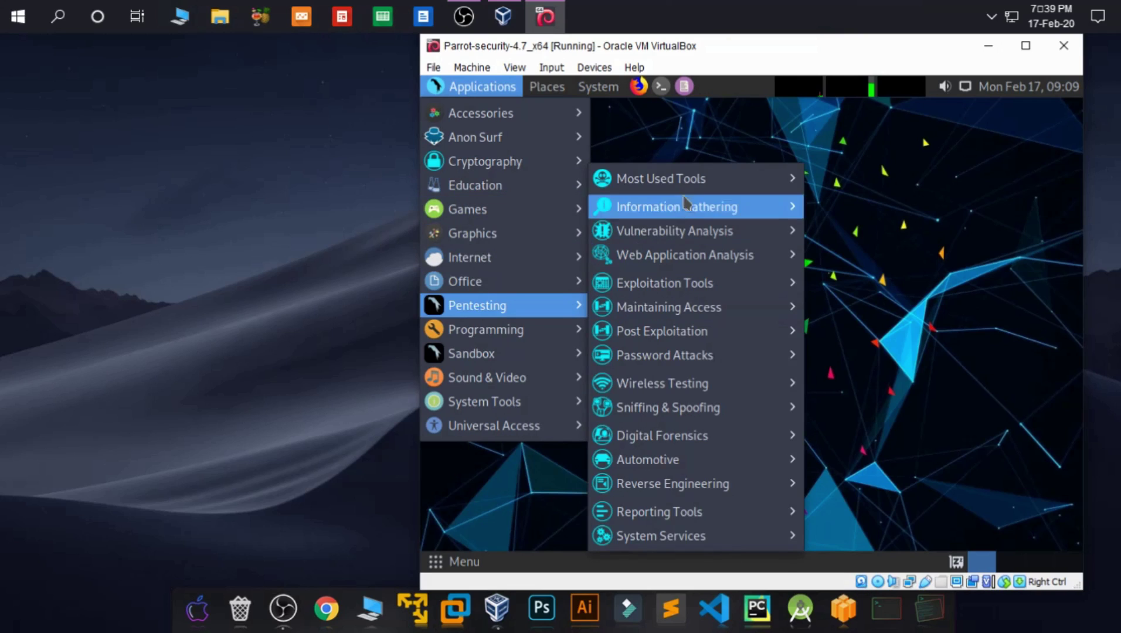
mouse_move(727, 181)
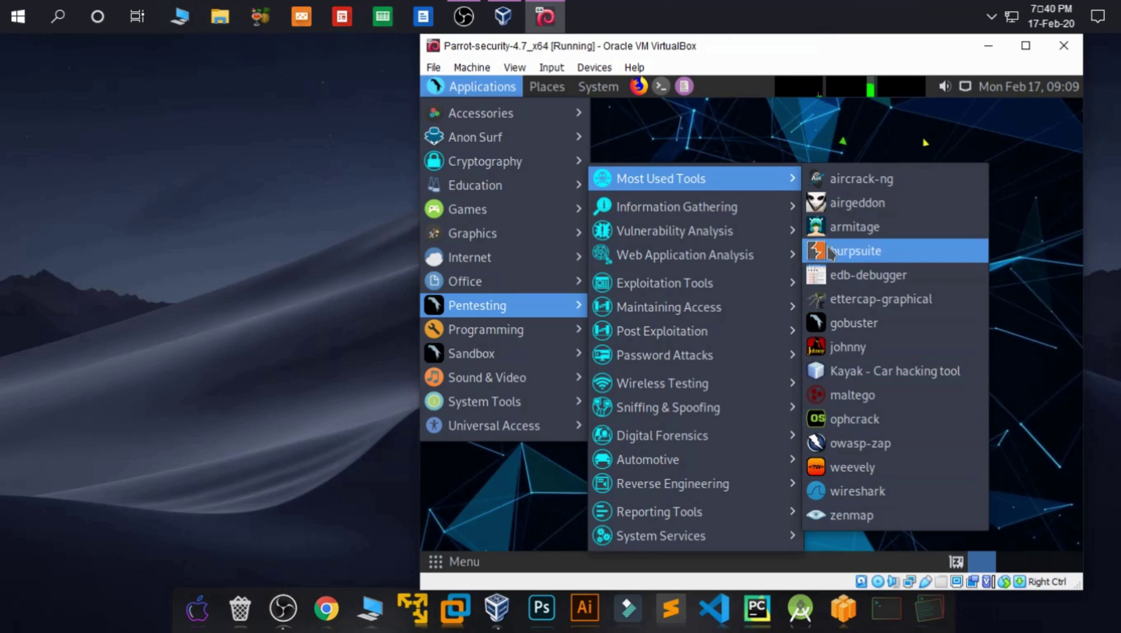
mouse_move(733, 207)
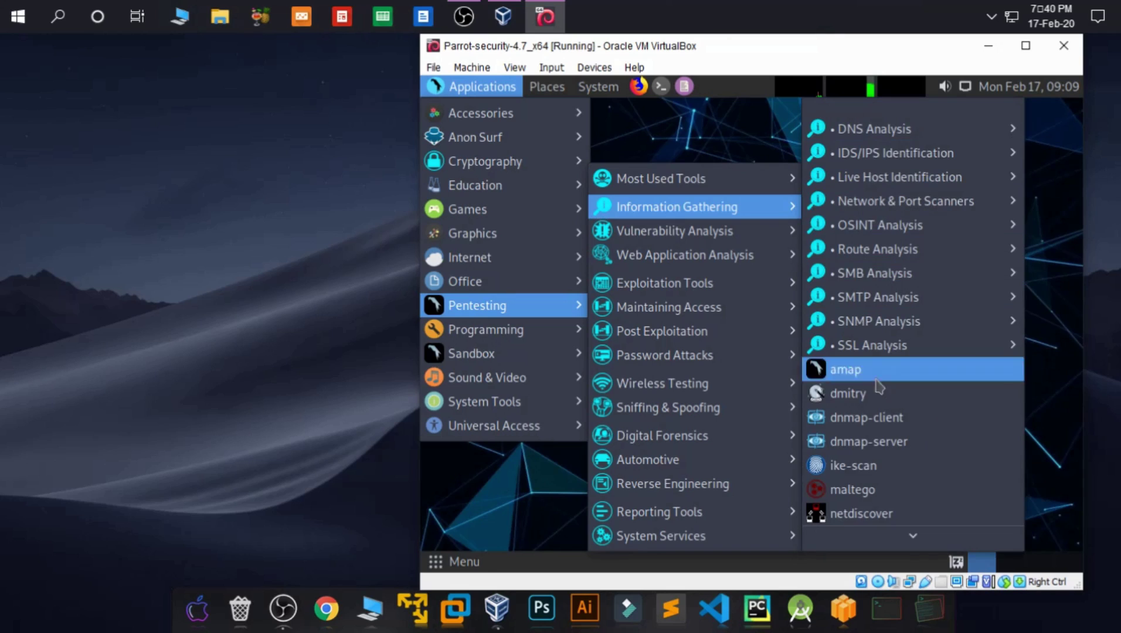
mouse_move(768, 269)
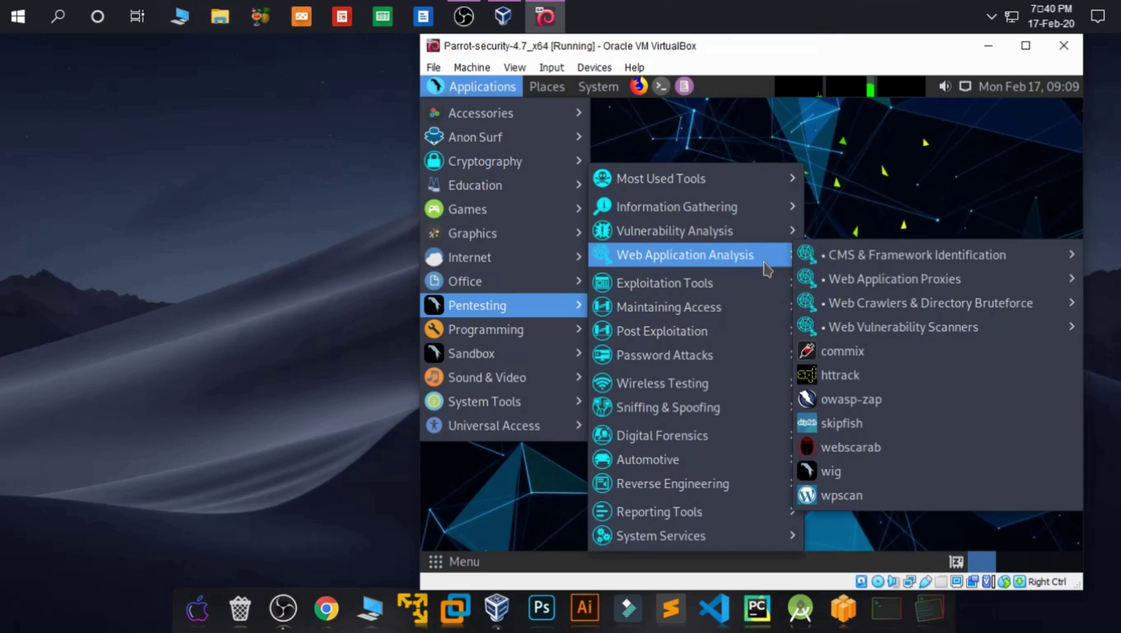
mouse_move(798, 303)
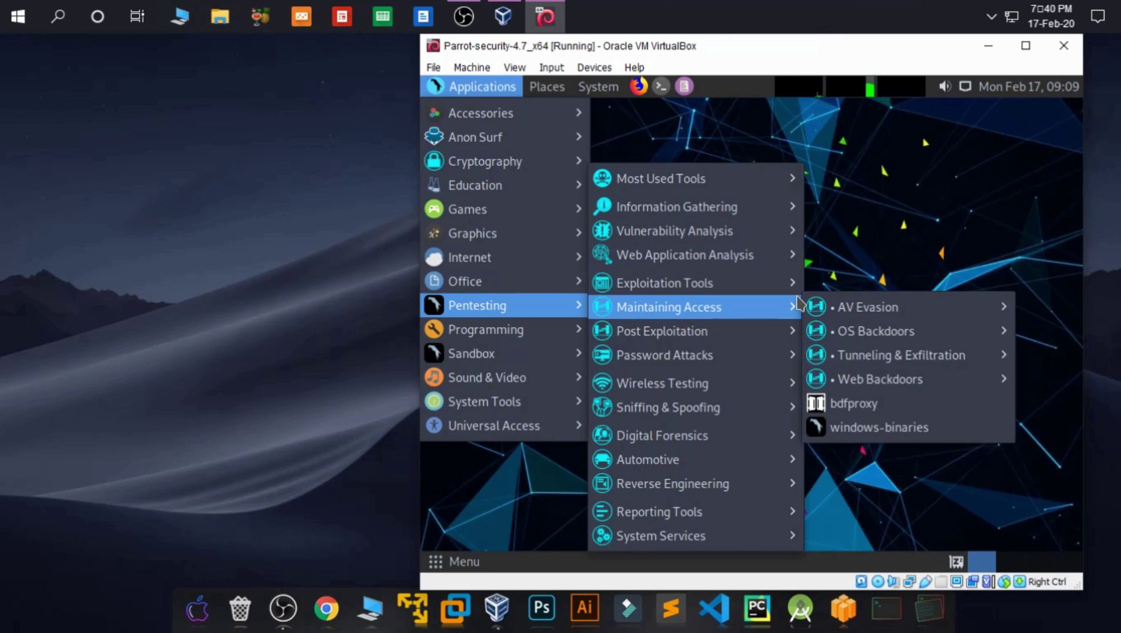
mouse_move(789, 283)
mouse_move(860, 385)
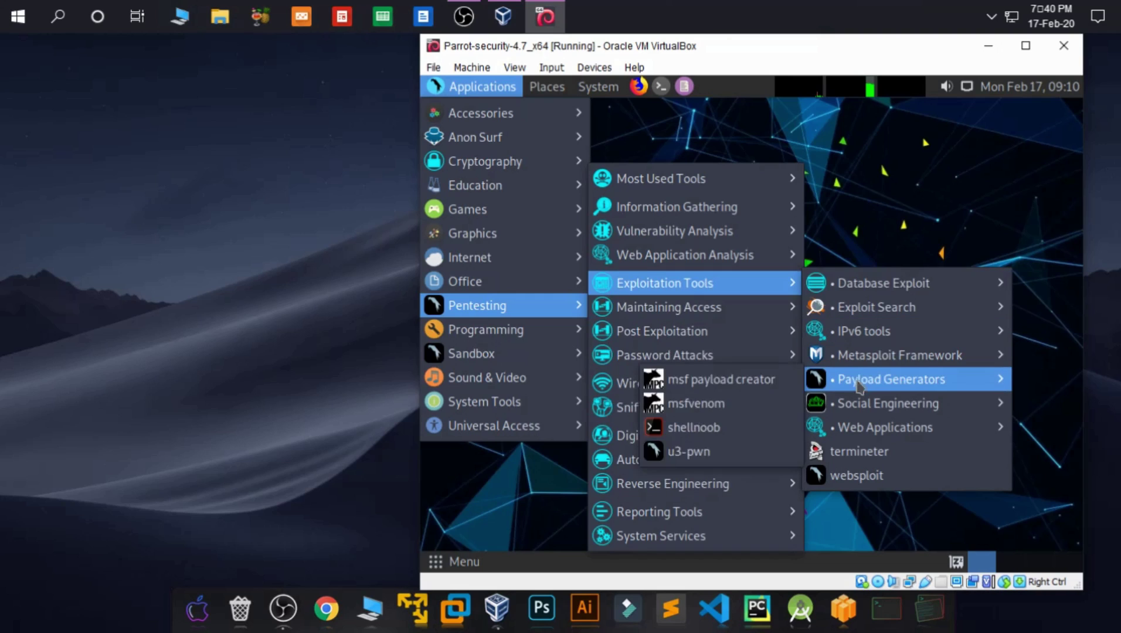
mouse_move(860, 365)
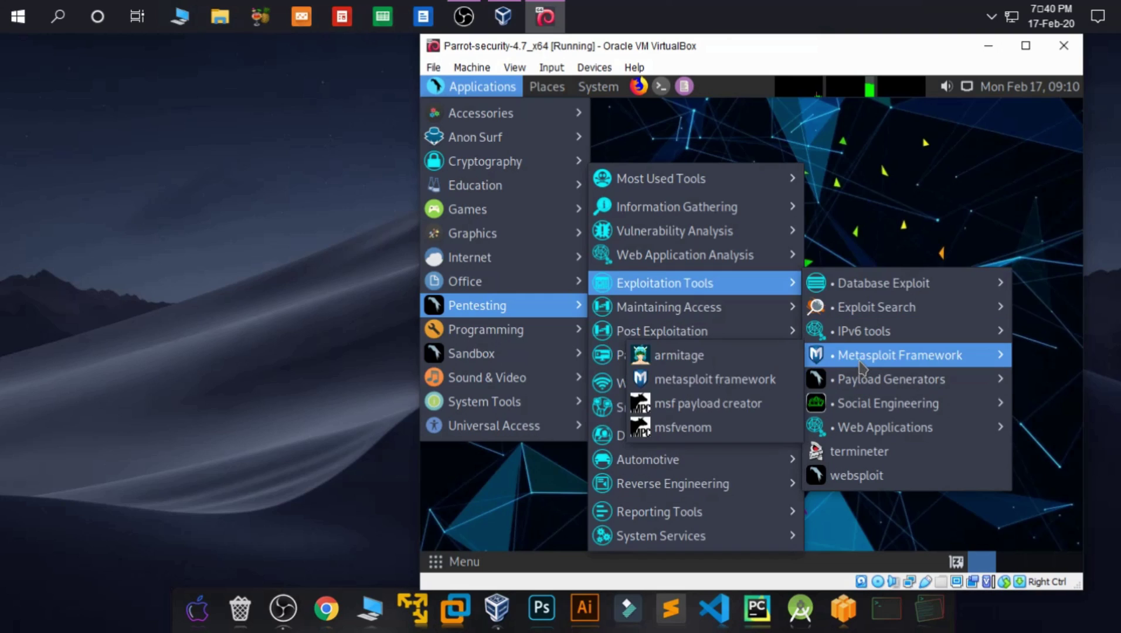